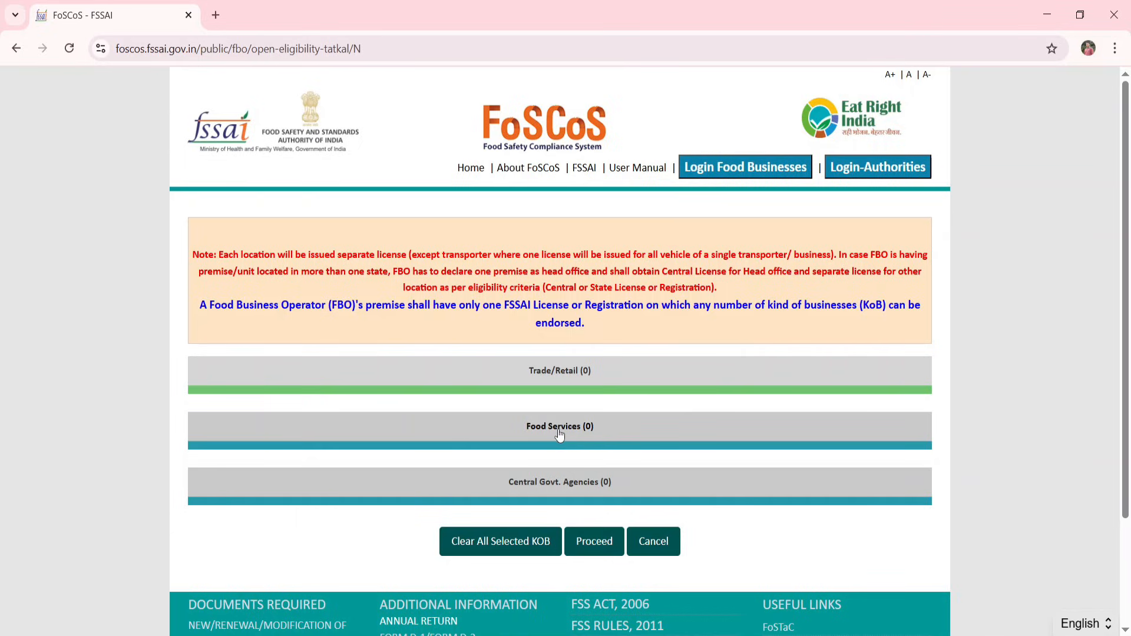
Select Petty Retailer of snacks/tea shops [Registration] as the kind of business under Food Services.
{"action": "left_click", "coordinate": [560, 435]}
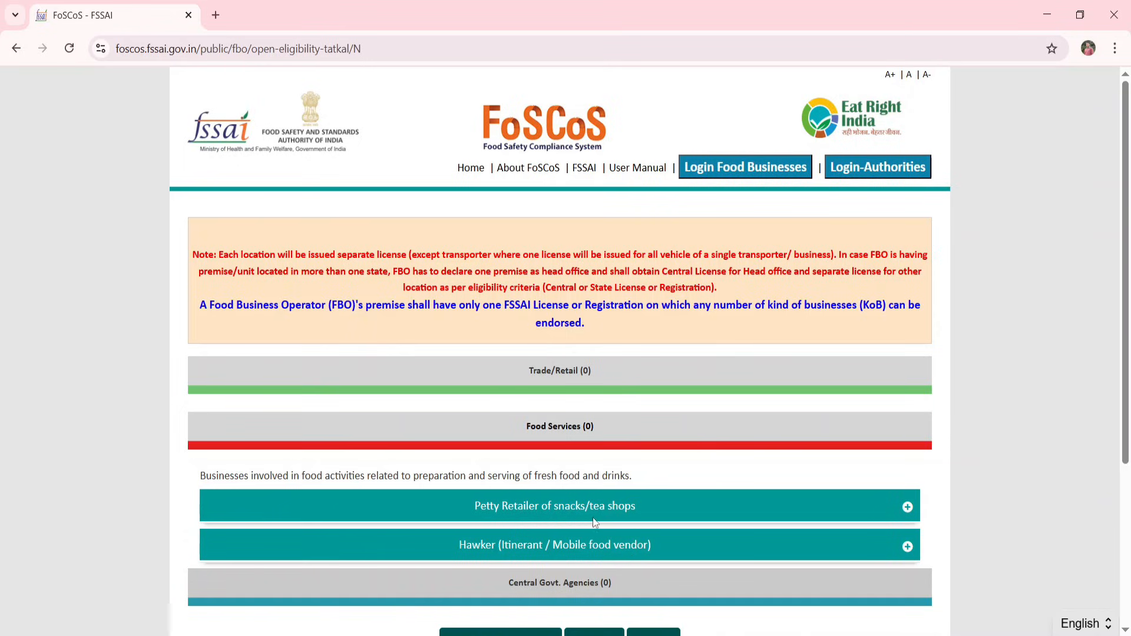
{"action": "left_click", "coordinate": [908, 507]}
{"action": "scroll", "coordinate": [825, 508], "scroll_direction": "down", "scroll_amount": 2}
{"action": "scroll", "coordinate": [796, 509], "scroll_direction": "down", "scroll_amount": 1}
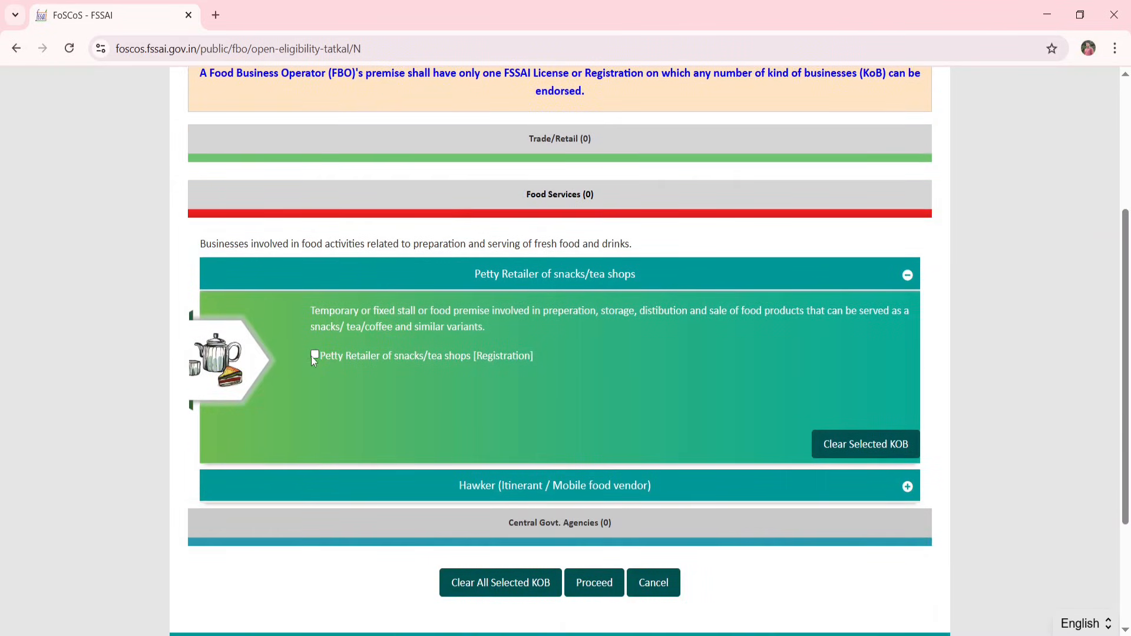
{"action": "left_click", "coordinate": [315, 356]}
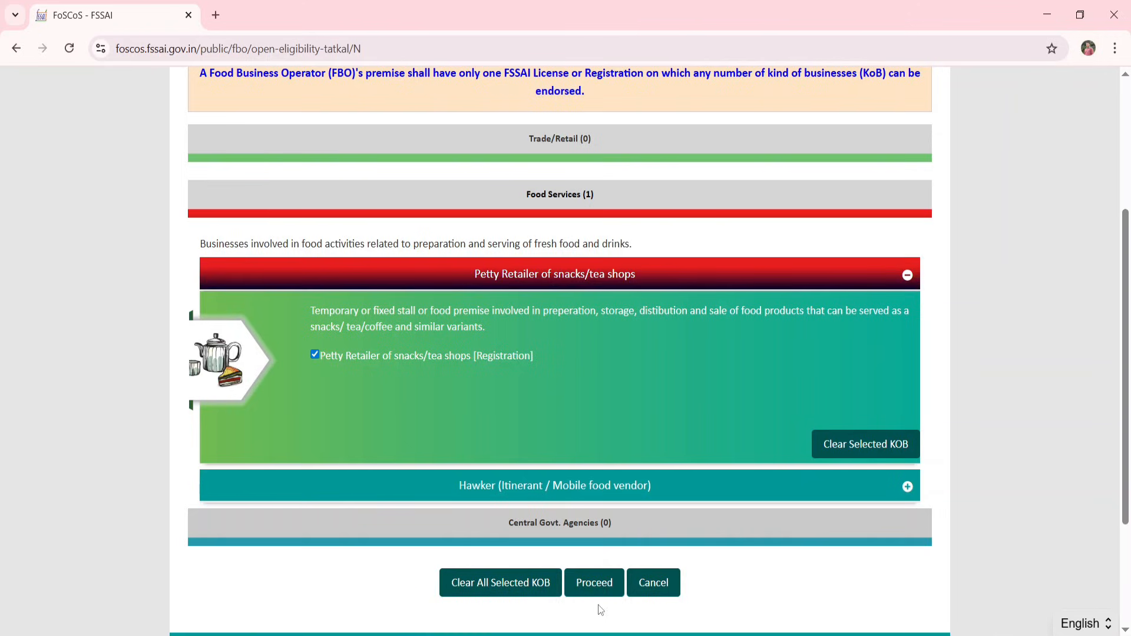
Proceed with the selected kind of business and continue from the eligibility result to the registration form.
{"action": "left_click", "coordinate": [598, 585]}
{"action": "left_click_drag", "start_coordinate": [290, 364], "coordinate": [550, 371]}
{"action": "left_click", "coordinate": [484, 385]}
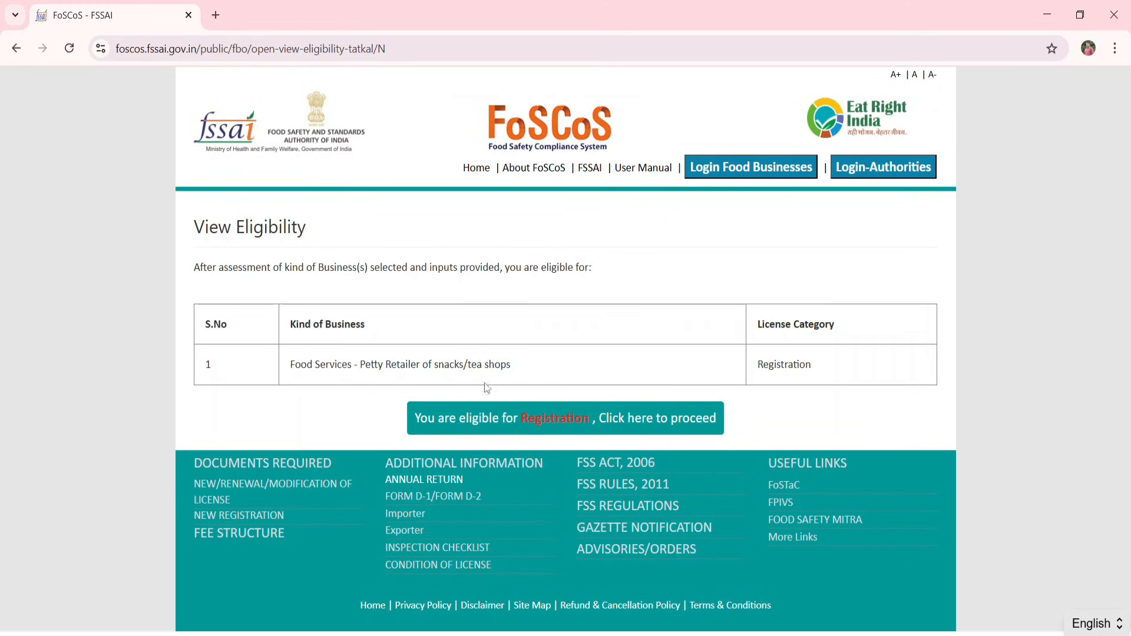
{"action": "left_click", "coordinate": [616, 420]}
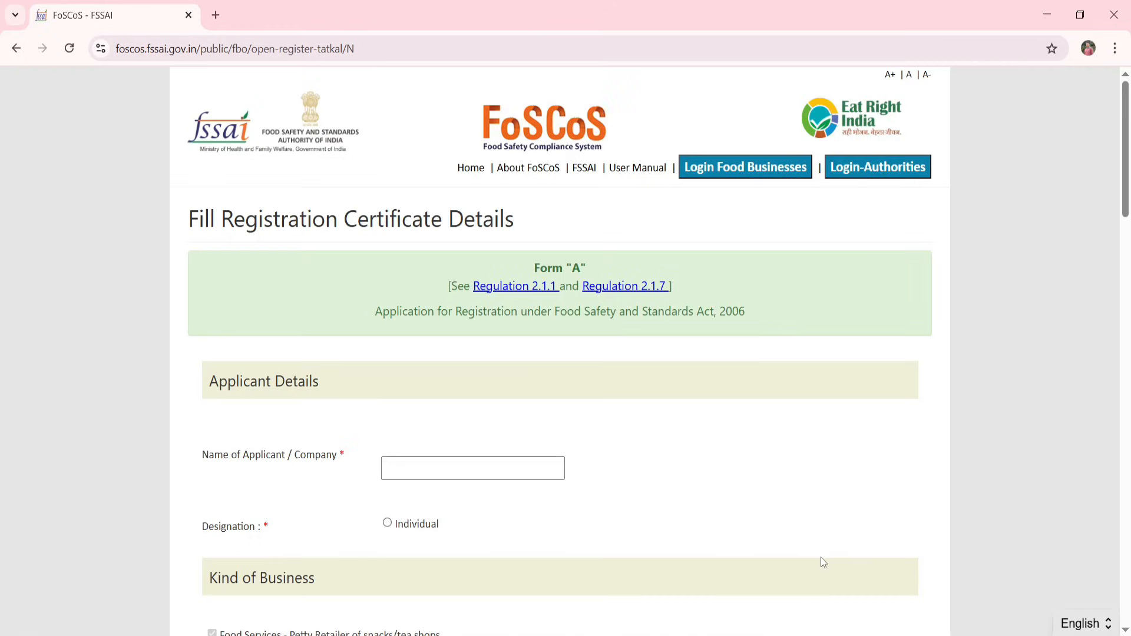
Set the designation to Individual in the applicant details.
{"action": "scroll", "coordinate": [786, 530], "scroll_direction": "down", "scroll_amount": 2}
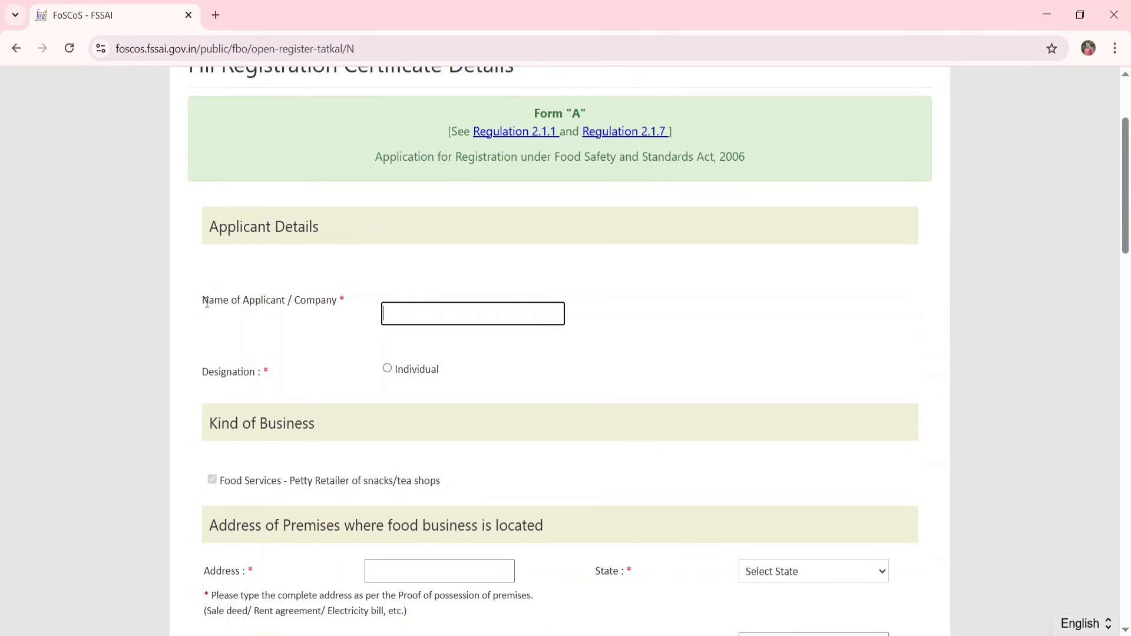
{"action": "left_click_drag", "start_coordinate": [207, 301], "coordinate": [243, 301]}
{"action": "left_click", "coordinate": [434, 315]}
{"action": "left_click", "coordinate": [388, 370]}
Set the state to Assam and the district to Dhemaji in the address of the food business premises.
{"action": "left_click_drag", "start_coordinate": [1125, 215], "coordinate": [1122, 316]}
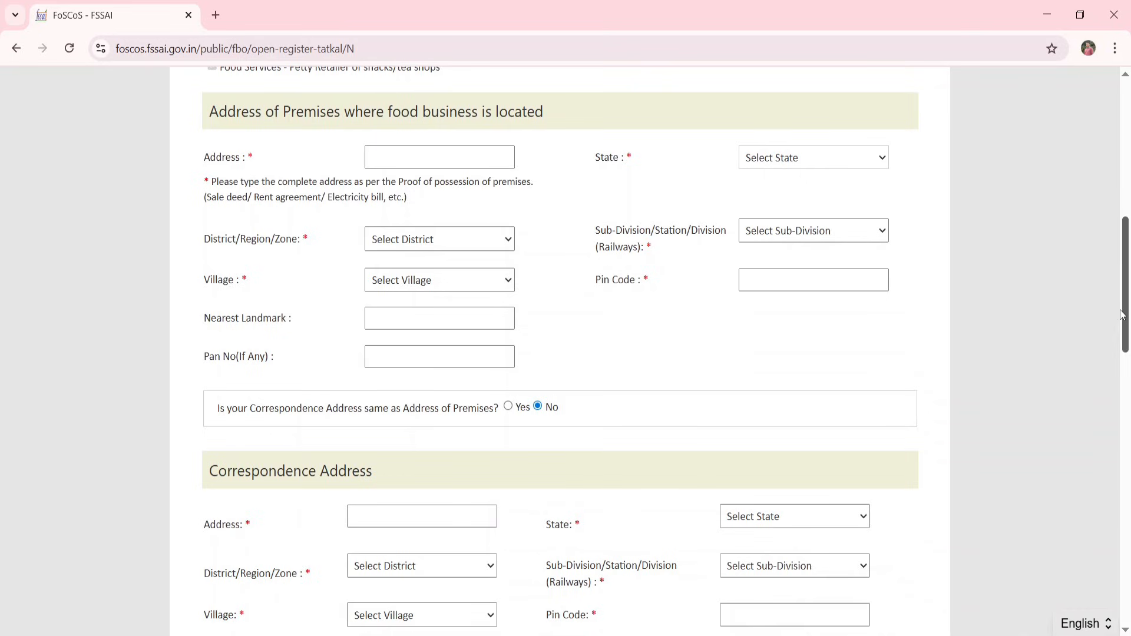
{"action": "left_click_drag", "start_coordinate": [264, 111], "coordinate": [541, 115]}
{"action": "left_click", "coordinate": [517, 116]}
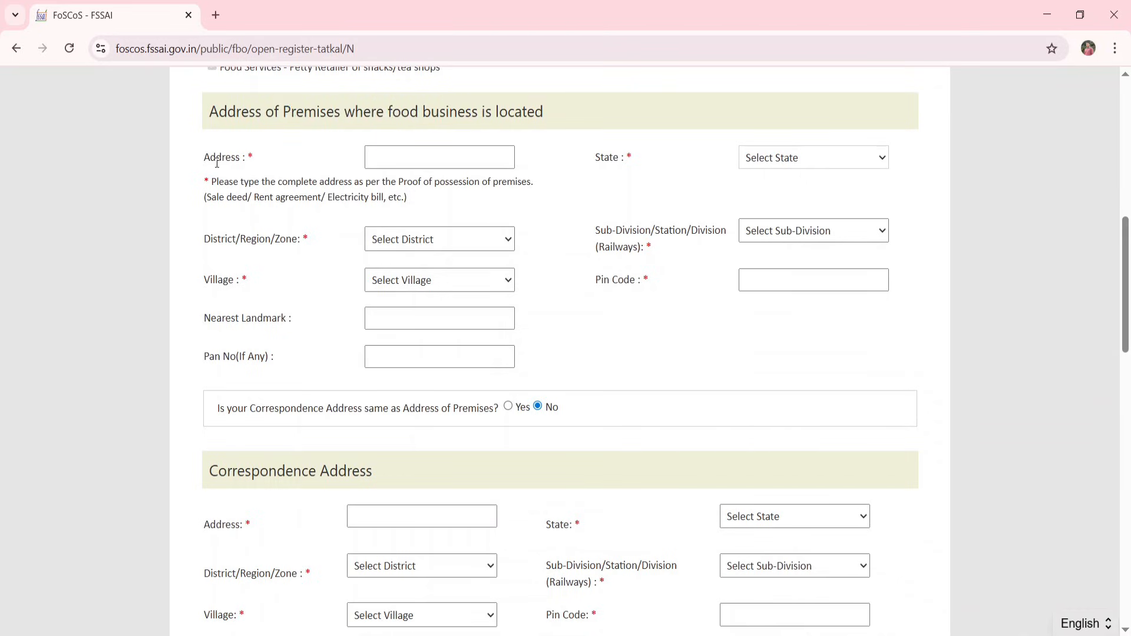
{"action": "left_click", "coordinate": [410, 153]}
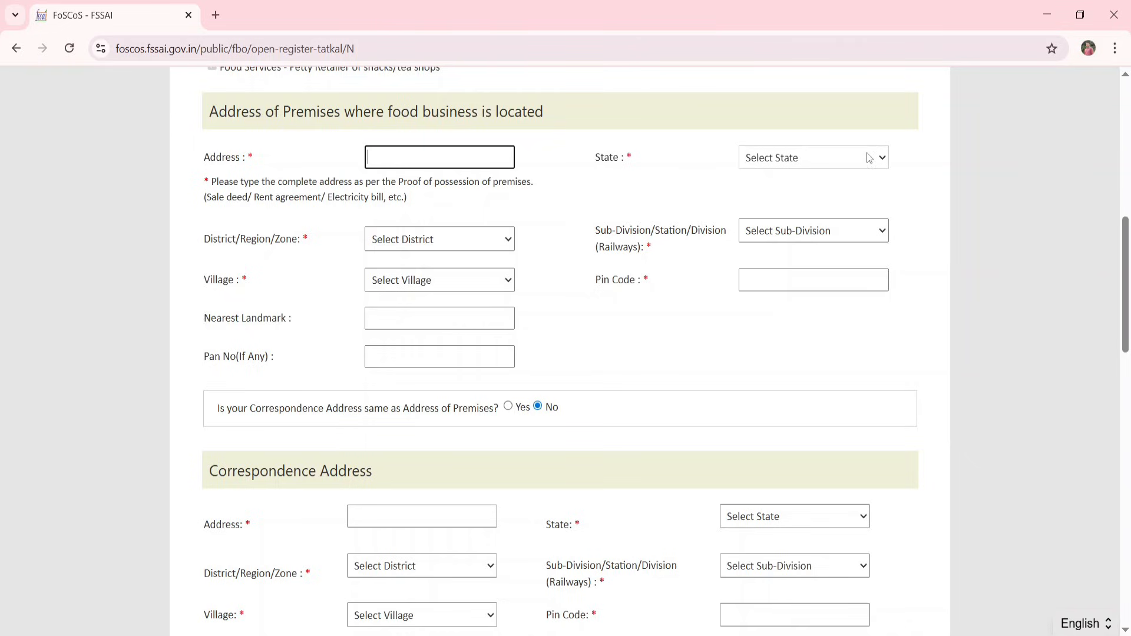
{"action": "left_click", "coordinate": [825, 162]}
{"action": "left_click", "coordinate": [768, 265]}
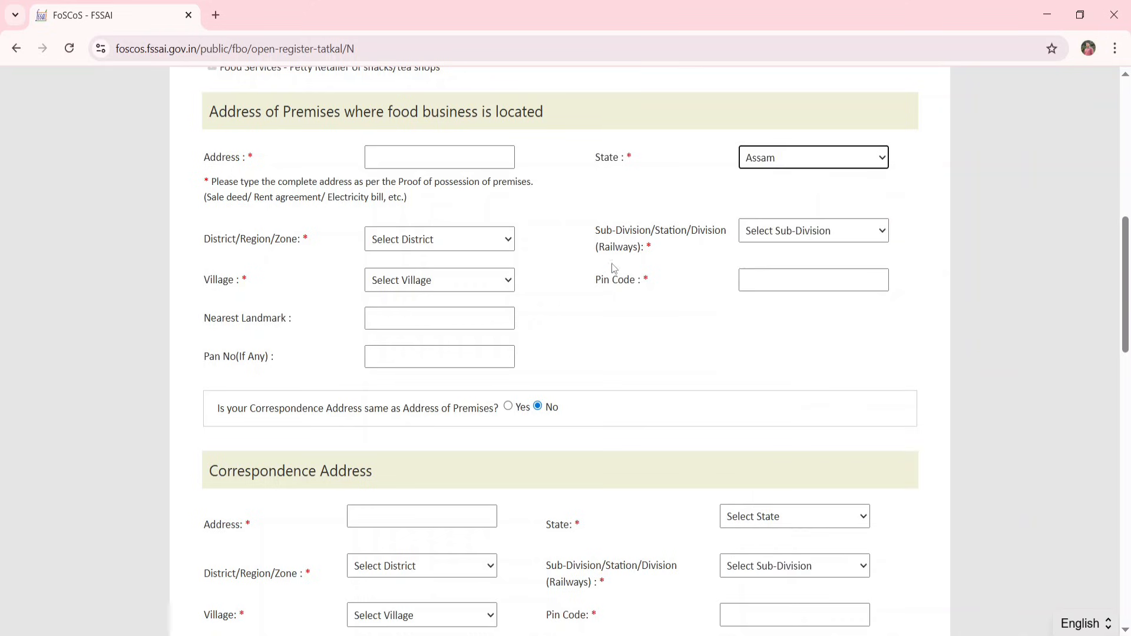
{"action": "left_click", "coordinate": [434, 242]}
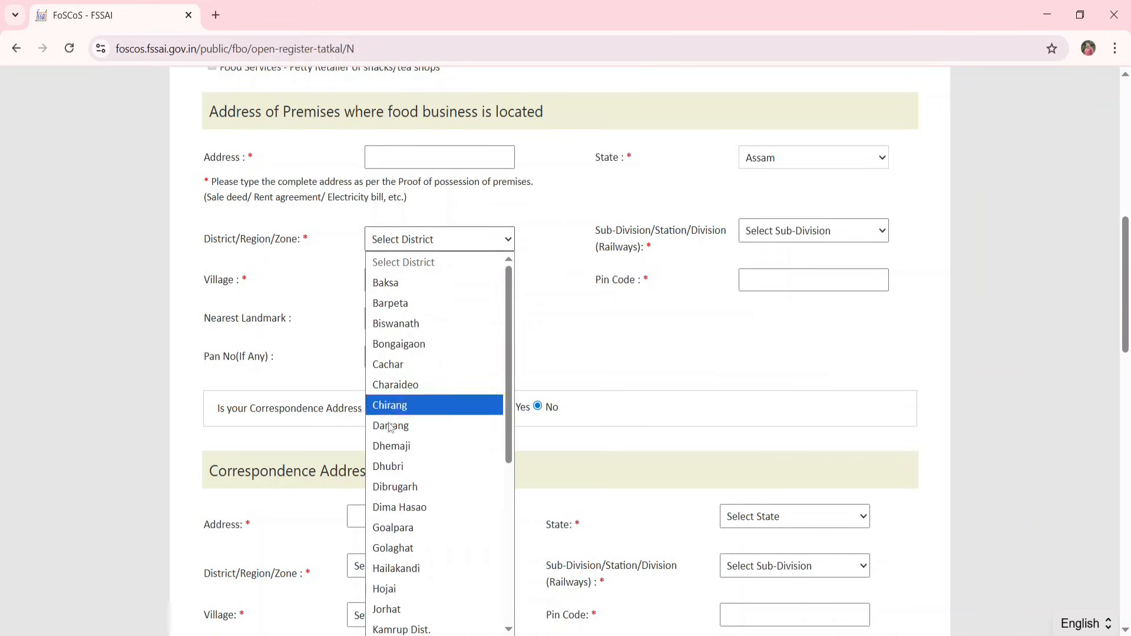
{"action": "left_click", "coordinate": [410, 446]}
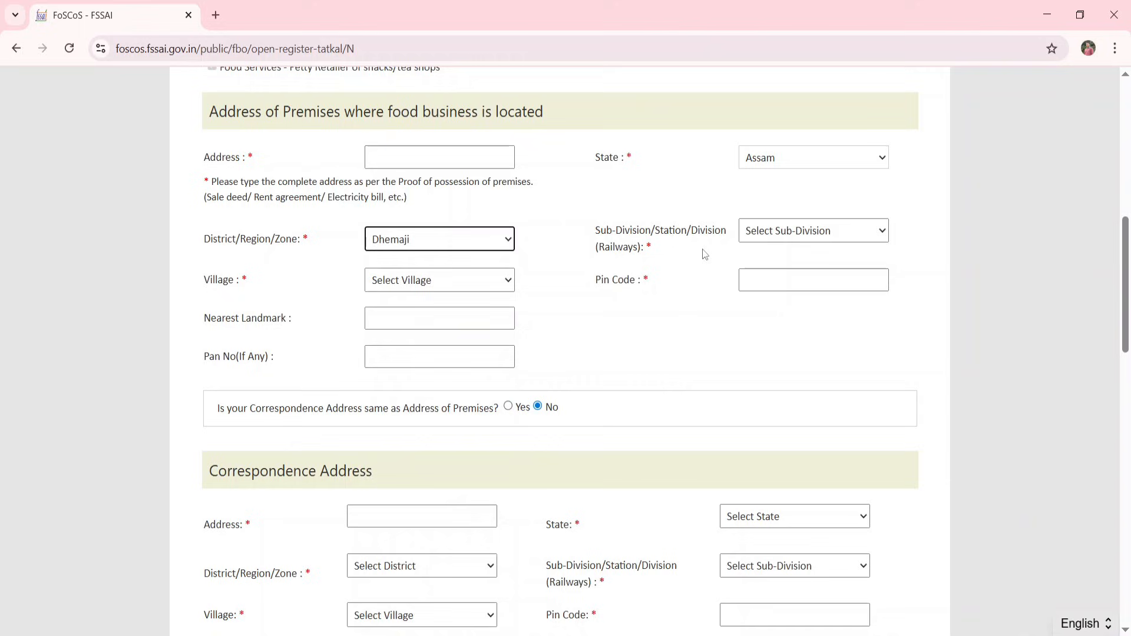
{"action": "left_click", "coordinate": [792, 234]}
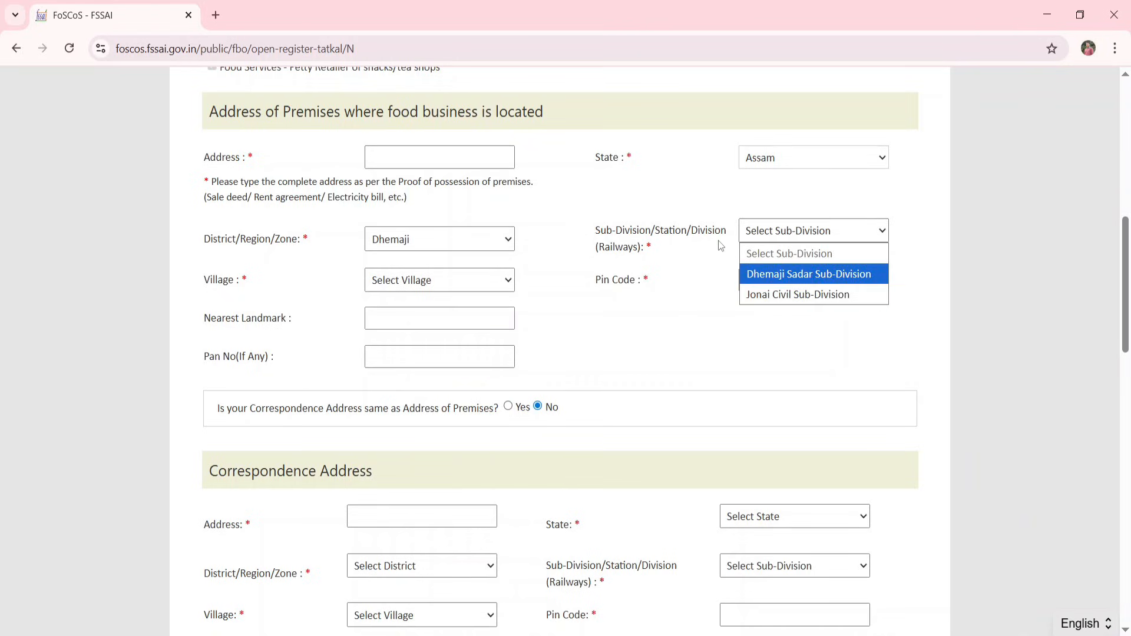
{"action": "left_click", "coordinate": [581, 254]}
{"action": "left_click", "coordinate": [475, 238]}
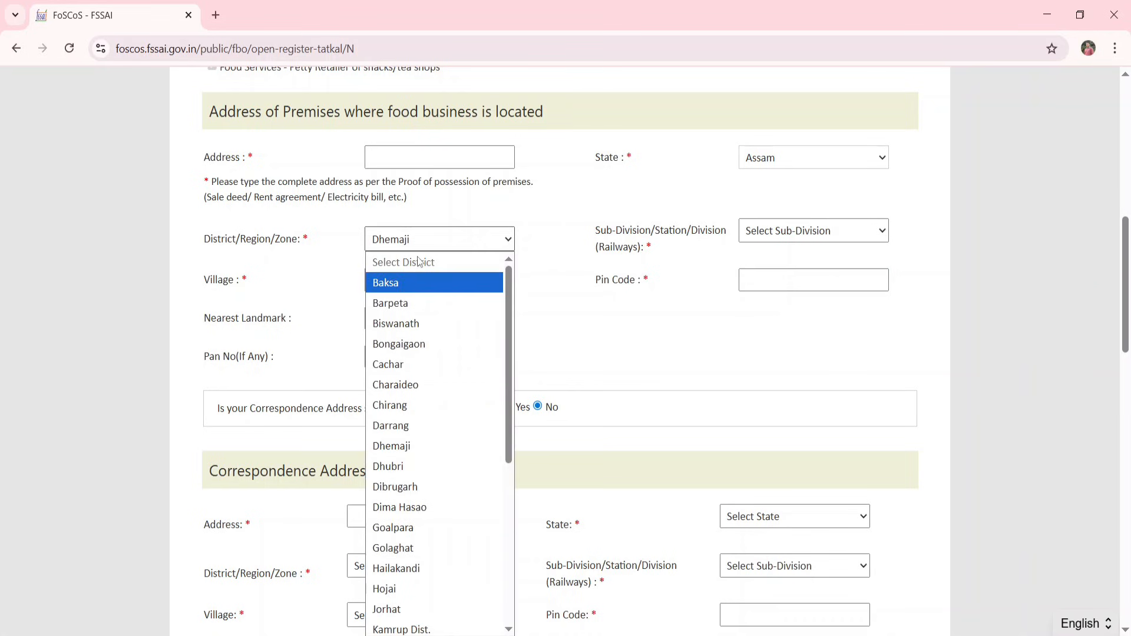
{"action": "left_click", "coordinate": [416, 281]}
{"action": "left_click", "coordinate": [458, 241]}
{"action": "left_click", "coordinate": [399, 445]}
Set the premises' sub-division to Jonai Civil Sub-Division and choose the applicant's village from the list.
{"action": "left_click", "coordinate": [812, 234]}
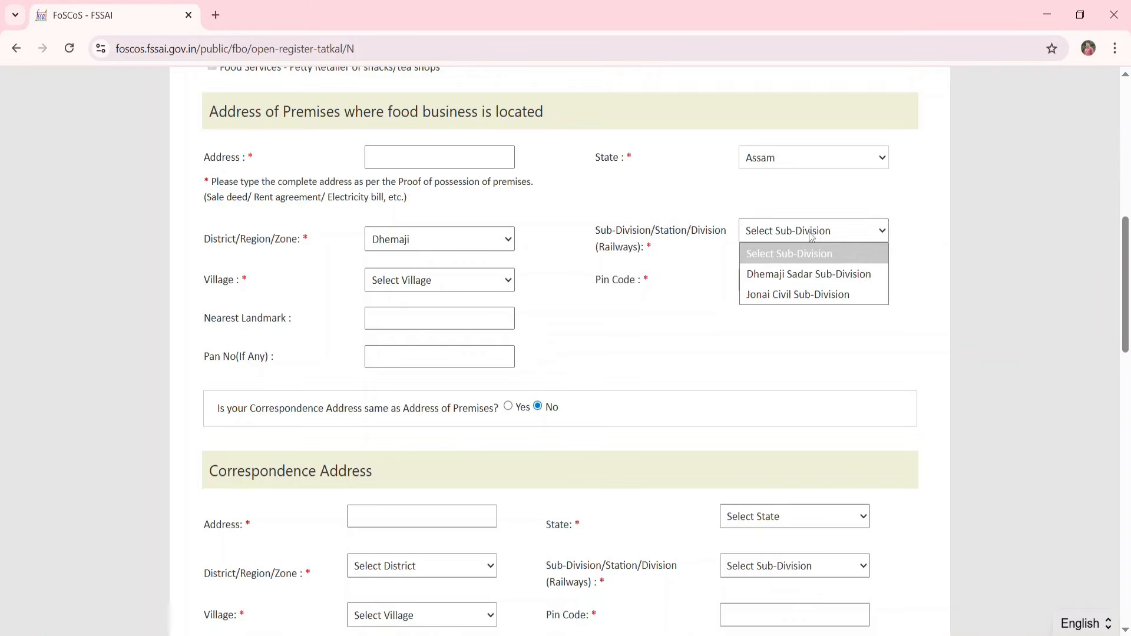
{"action": "left_click", "coordinate": [800, 292]}
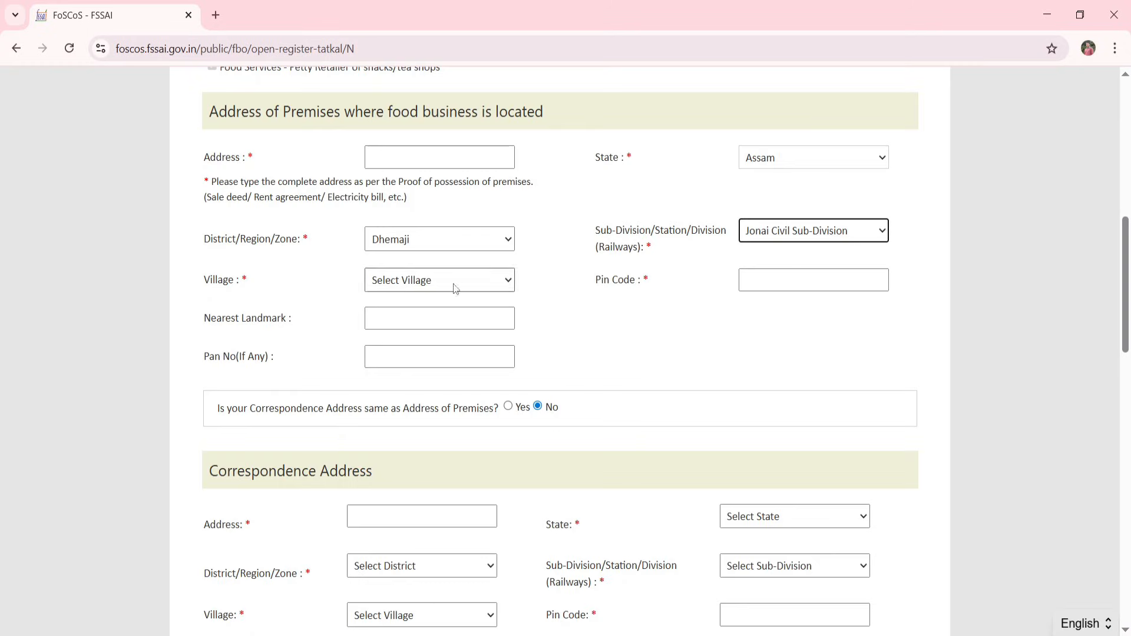
{"action": "left_click", "coordinate": [407, 281]}
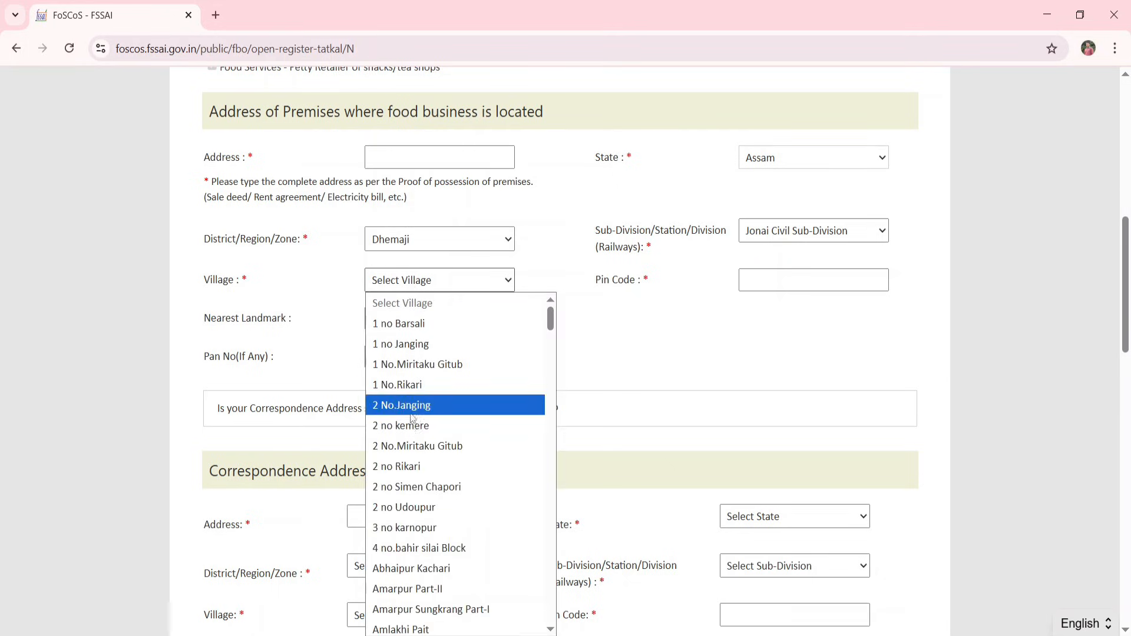
{"action": "scroll", "coordinate": [430, 475], "scroll_direction": "down", "scroll_amount": 5}
{"action": "scroll", "coordinate": [430, 475], "scroll_direction": "down", "scroll_amount": 10}
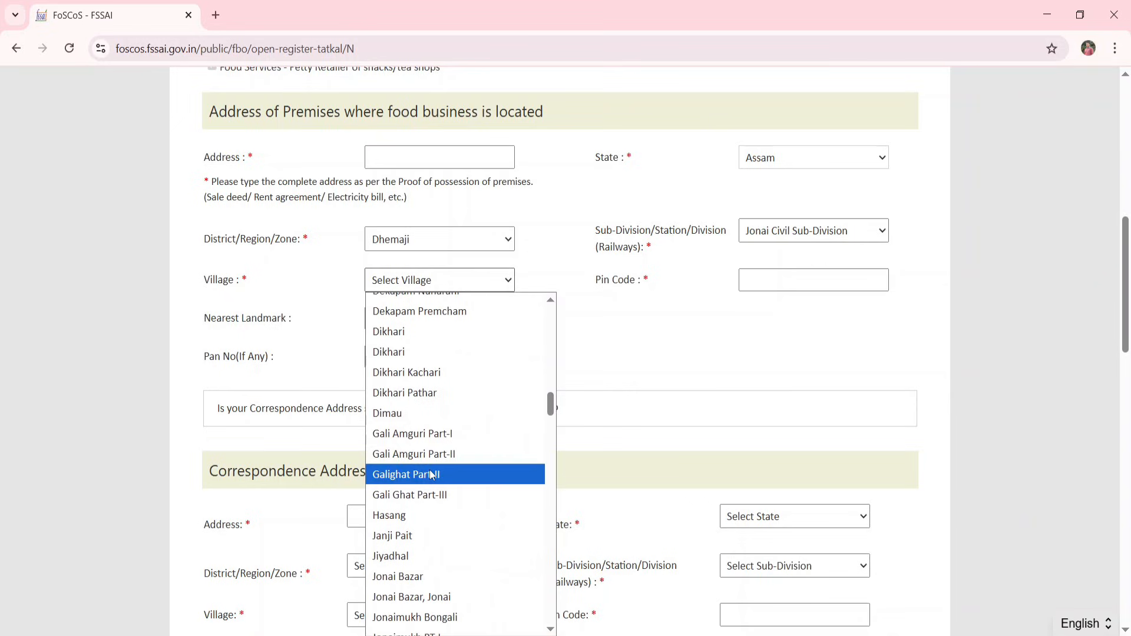
{"action": "type", "text": "maj"}
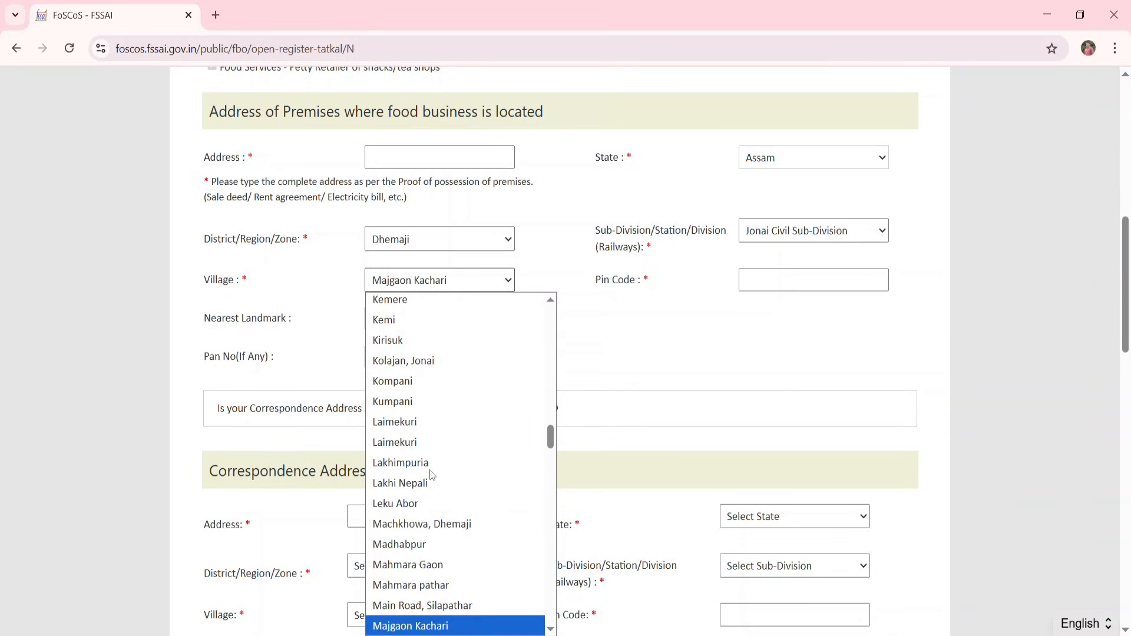
{"action": "scroll", "coordinate": [433, 480], "scroll_direction": "down", "scroll_amount": 3}
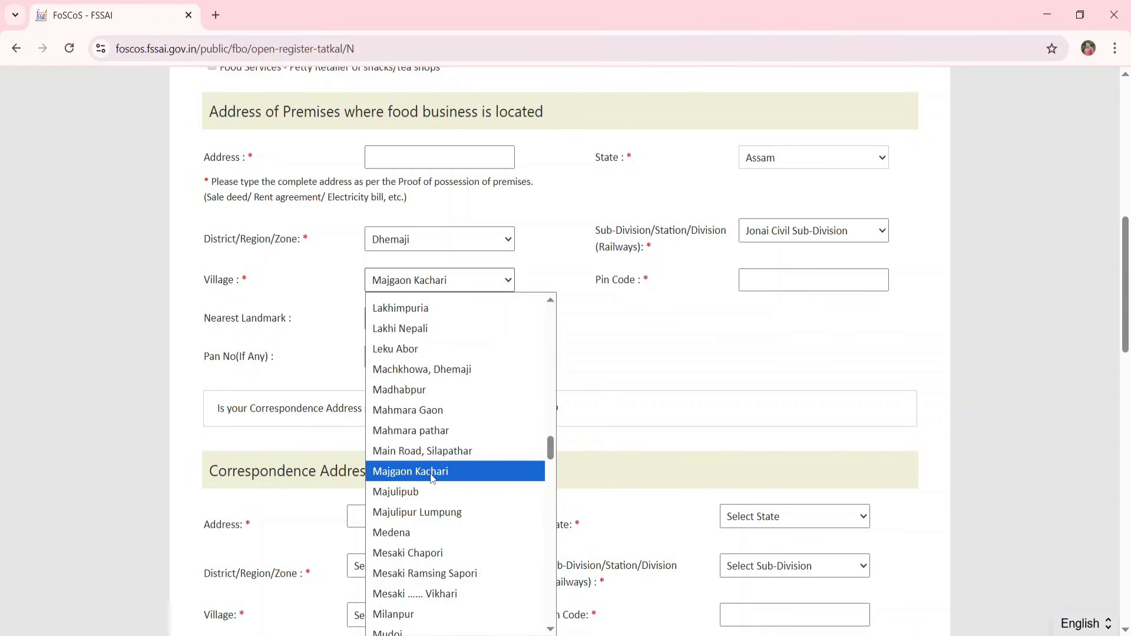
{"action": "left_click", "coordinate": [432, 477]}
{"action": "left_click", "coordinate": [396, 154]}
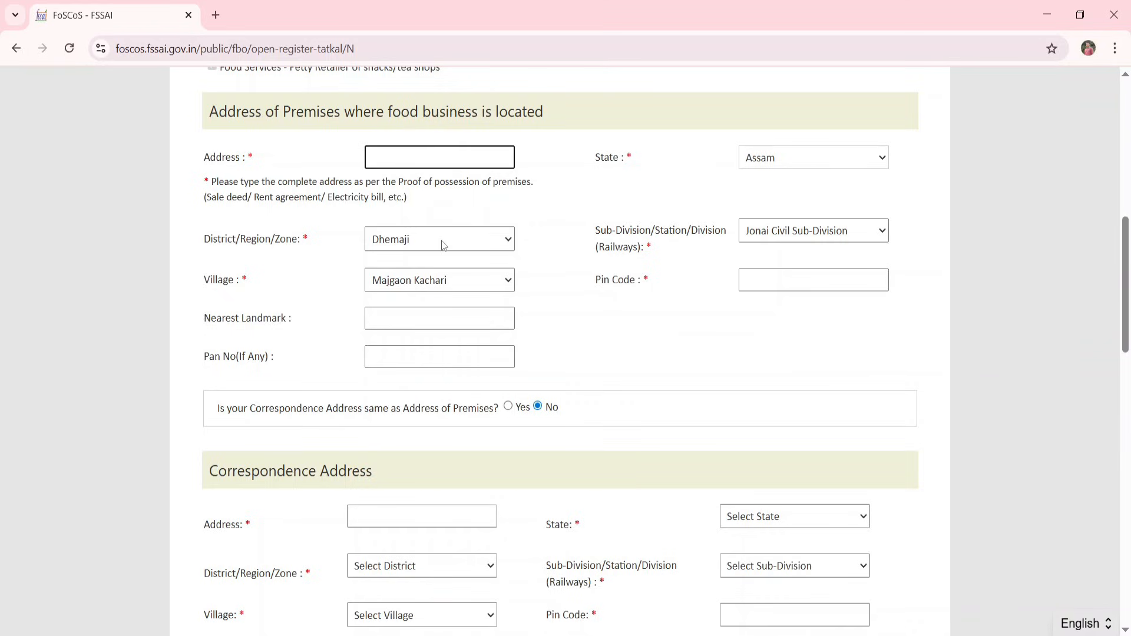
{"action": "left_click", "coordinate": [458, 275]}
{"action": "left_click", "coordinate": [575, 353]}
{"action": "left_click", "coordinate": [425, 161]}
{"action": "type", "text": "NA"}
{"action": "key", "text": "BackSpace"}
{"action": "key", "text": "BackSpace"}
{"action": "left_click", "coordinate": [818, 280]}
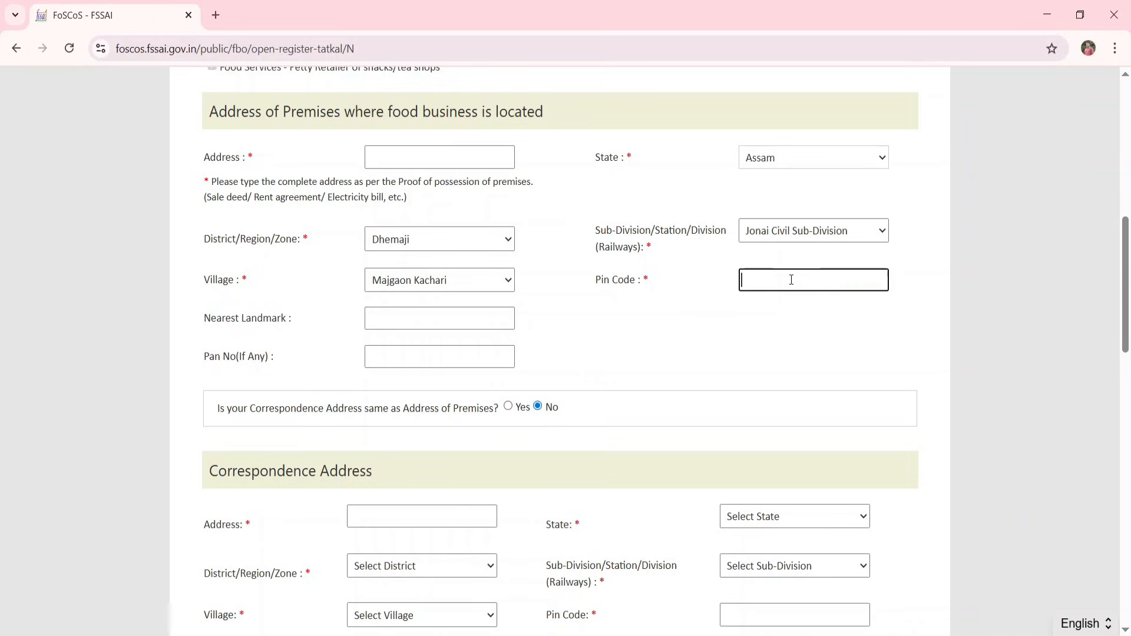
{"action": "left_click", "coordinate": [433, 324]}
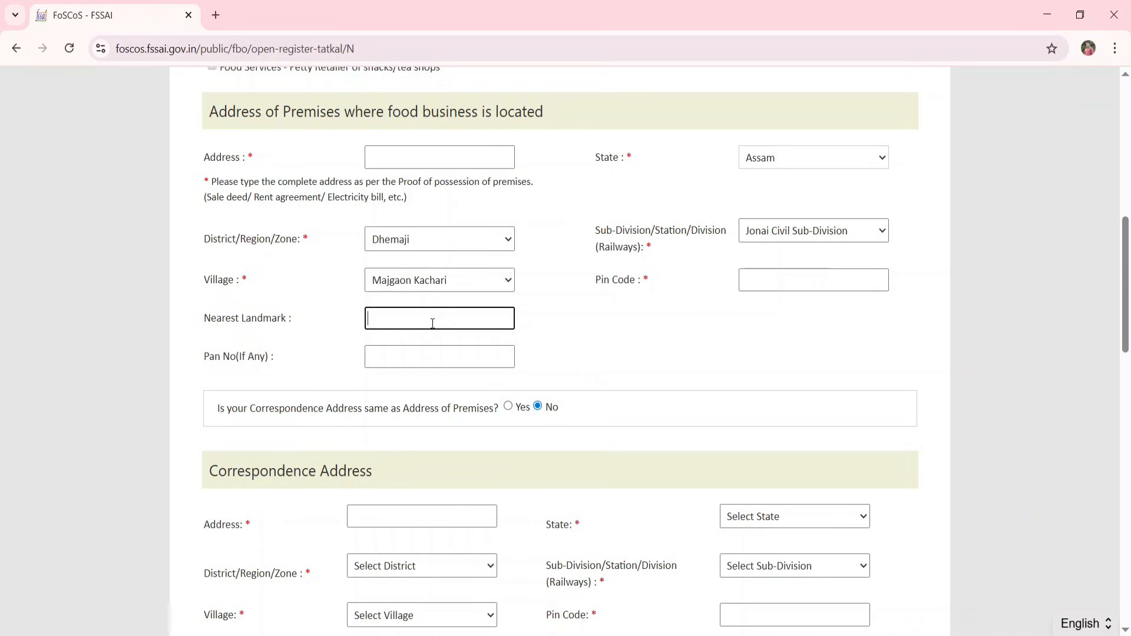
{"action": "left_click", "coordinate": [411, 354]}
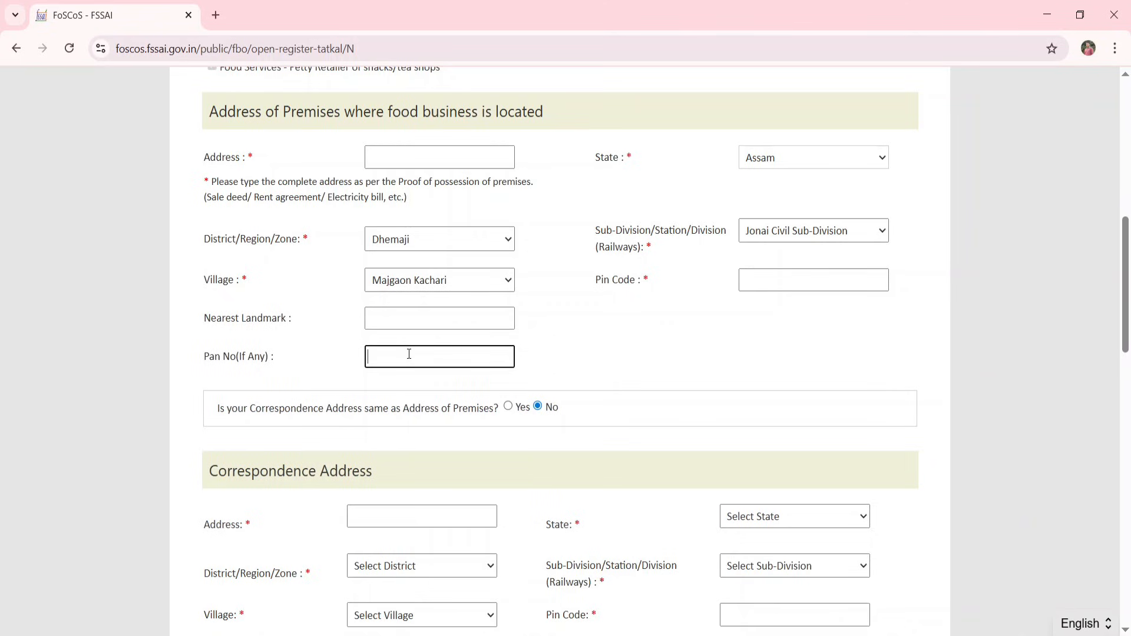
Mark the correspondence address as the same as the address of premises.
{"action": "scroll", "coordinate": [1035, 326], "scroll_direction": "down", "scroll_amount": 5}
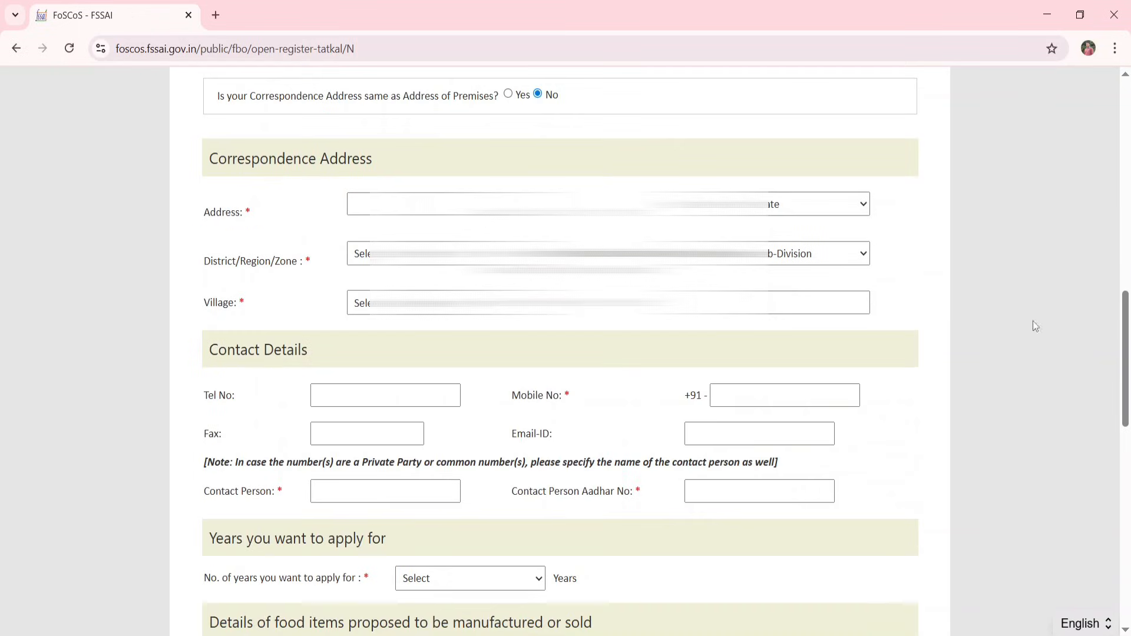
{"action": "left_click", "coordinate": [509, 95]}
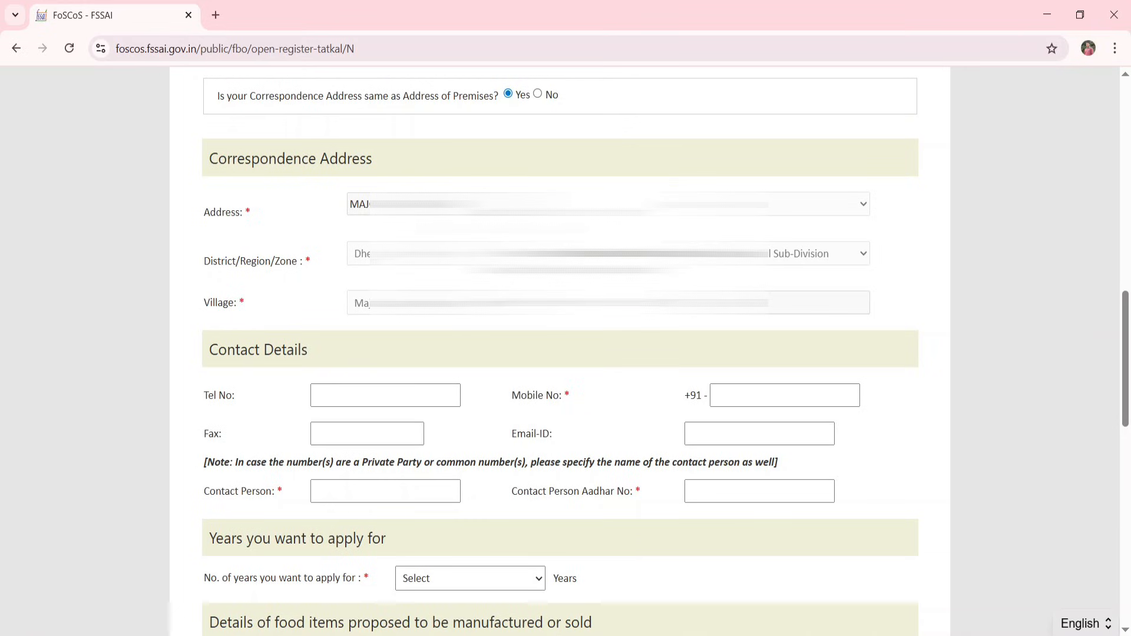
Fill in the mobile number and e-mail ID in the contact details.
{"action": "scroll", "coordinate": [338, 220], "scroll_direction": "down", "scroll_amount": 4}
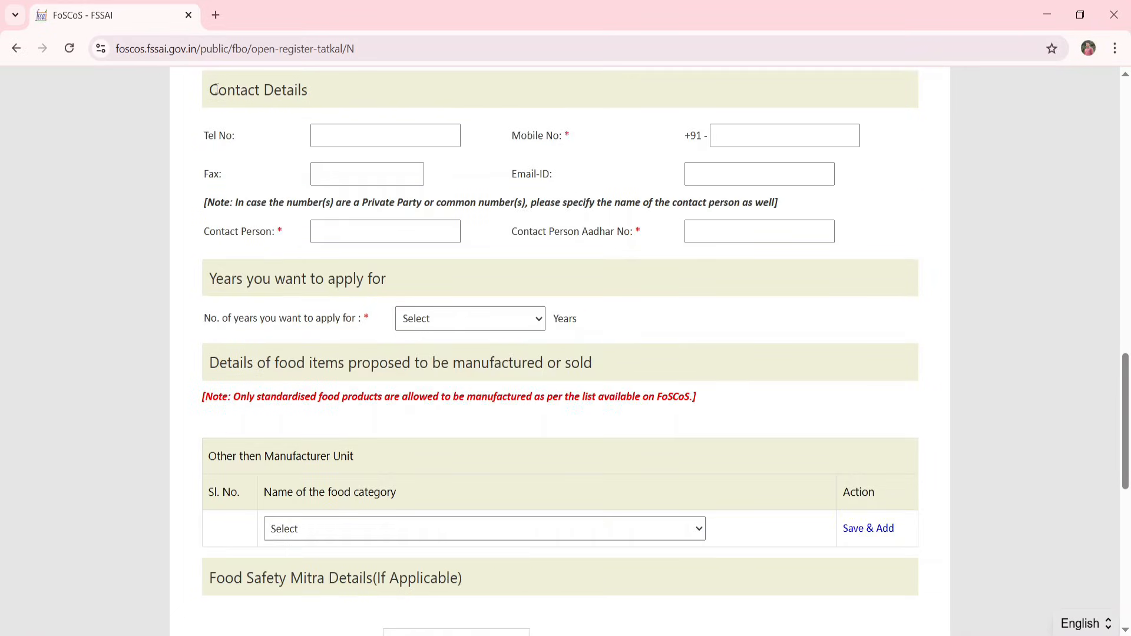
{"action": "left_click", "coordinate": [339, 138]}
{"action": "left_click", "coordinate": [751, 135]}
{"action": "type", "text": "7022"}
{"action": "left_click", "coordinate": [725, 176]}
{"action": "type", "text": "KRISH.TEL"}
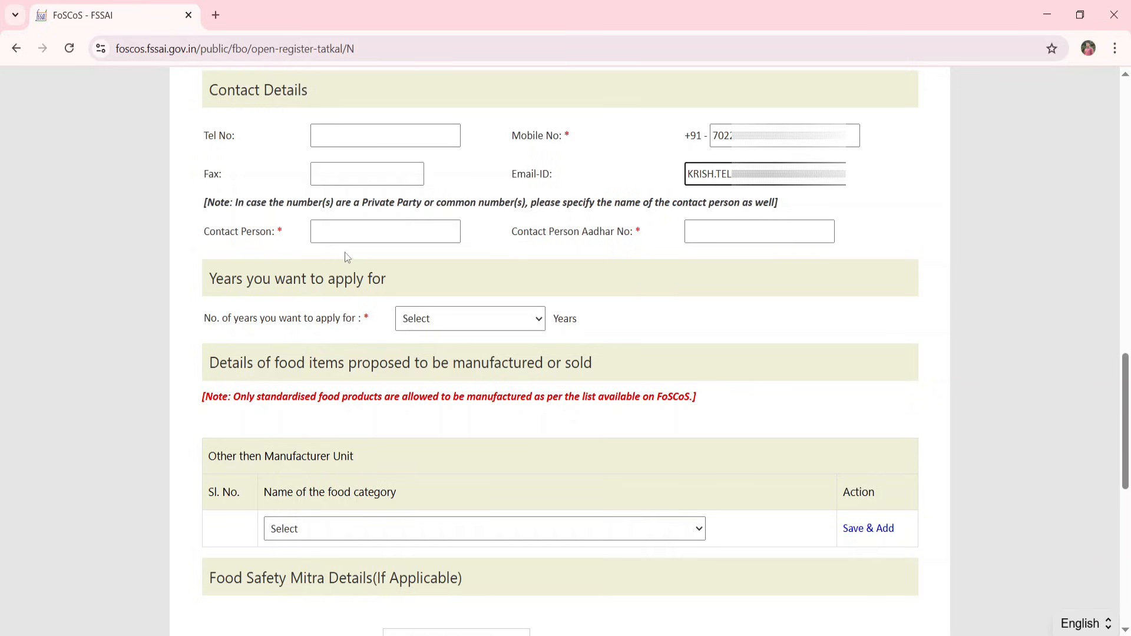
Enter the contact person's name and Aadhaar number in the contact details.
{"action": "left_click", "coordinate": [364, 228]}
{"action": "type", "text": "KRIS"}
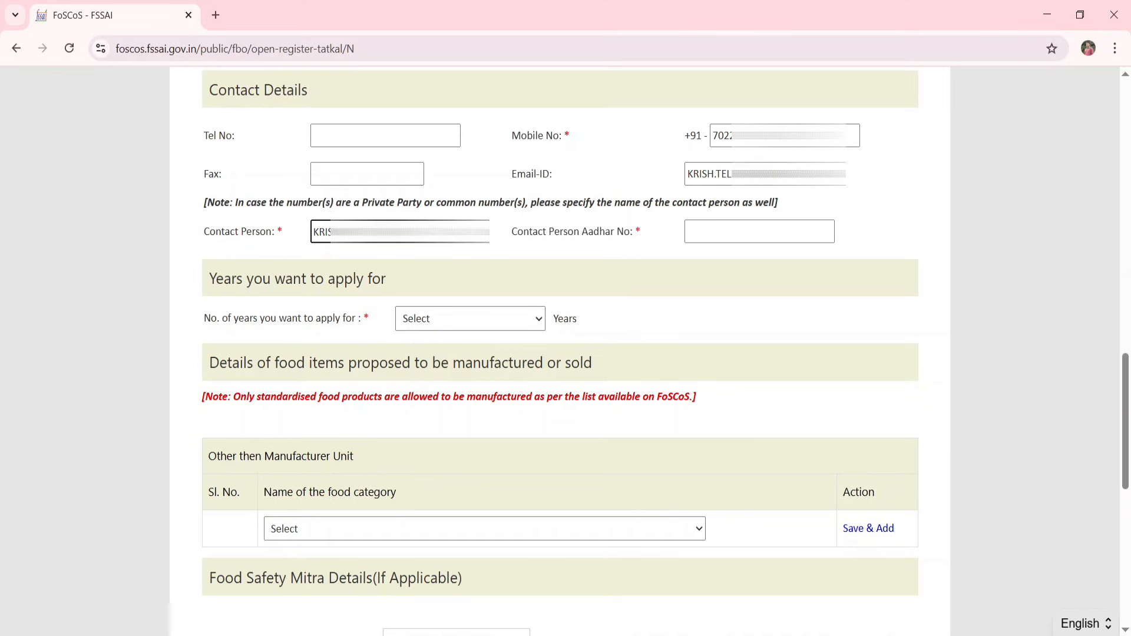
{"action": "left_click", "coordinate": [762, 230]}
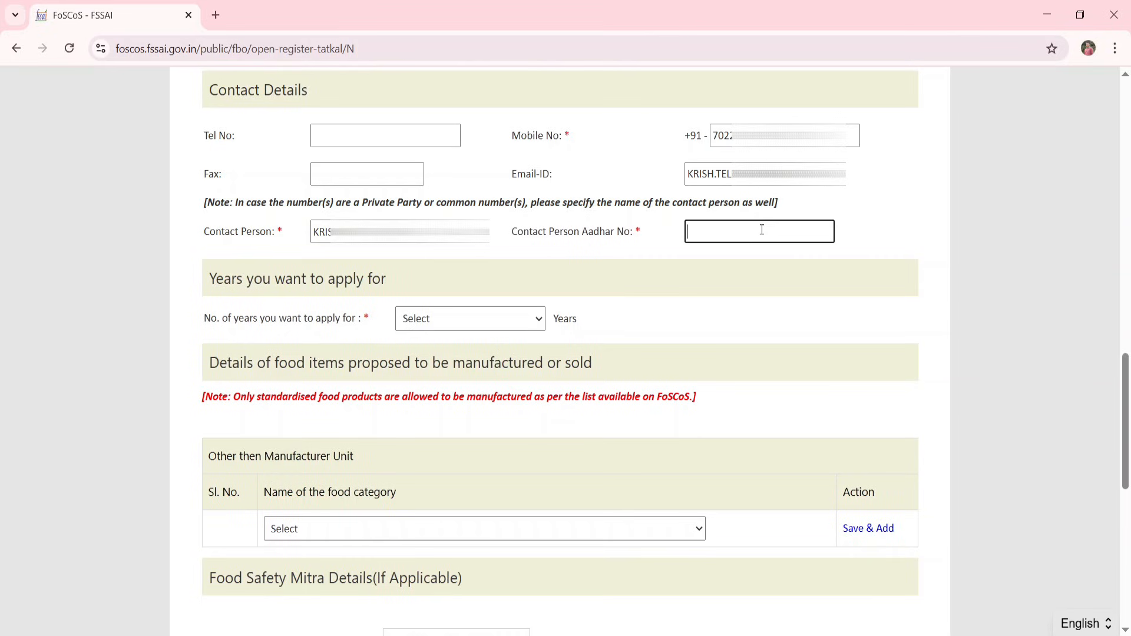
{"action": "type", "text": "3055"}
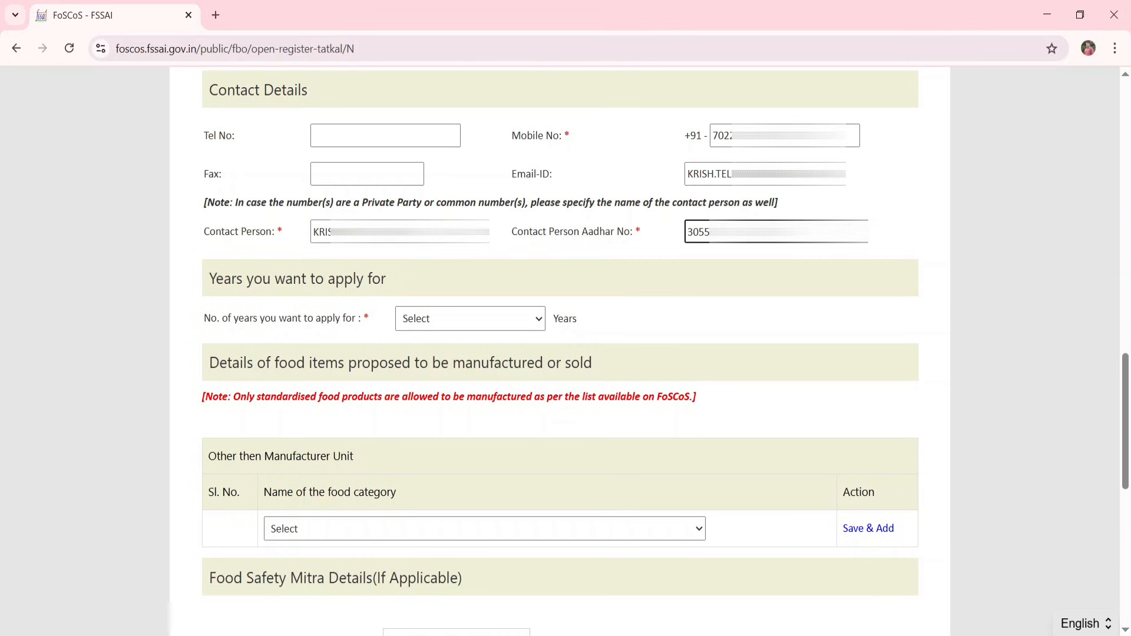
Set the number of years to apply for to 1.
{"action": "key", "text": "Tab"}
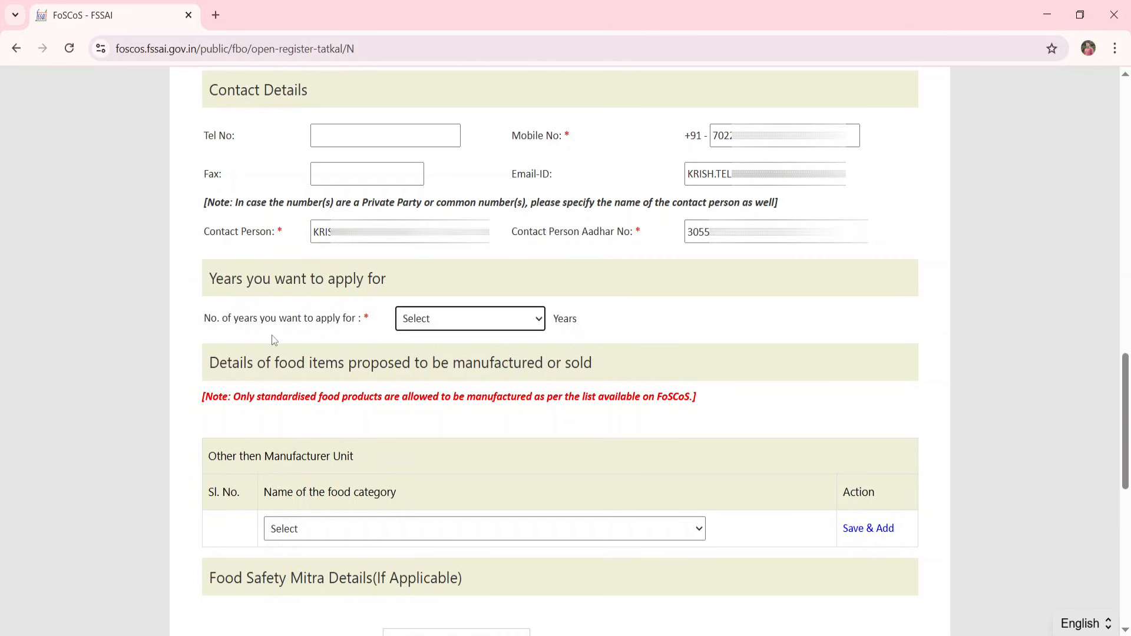
{"action": "left_click", "coordinate": [455, 326]}
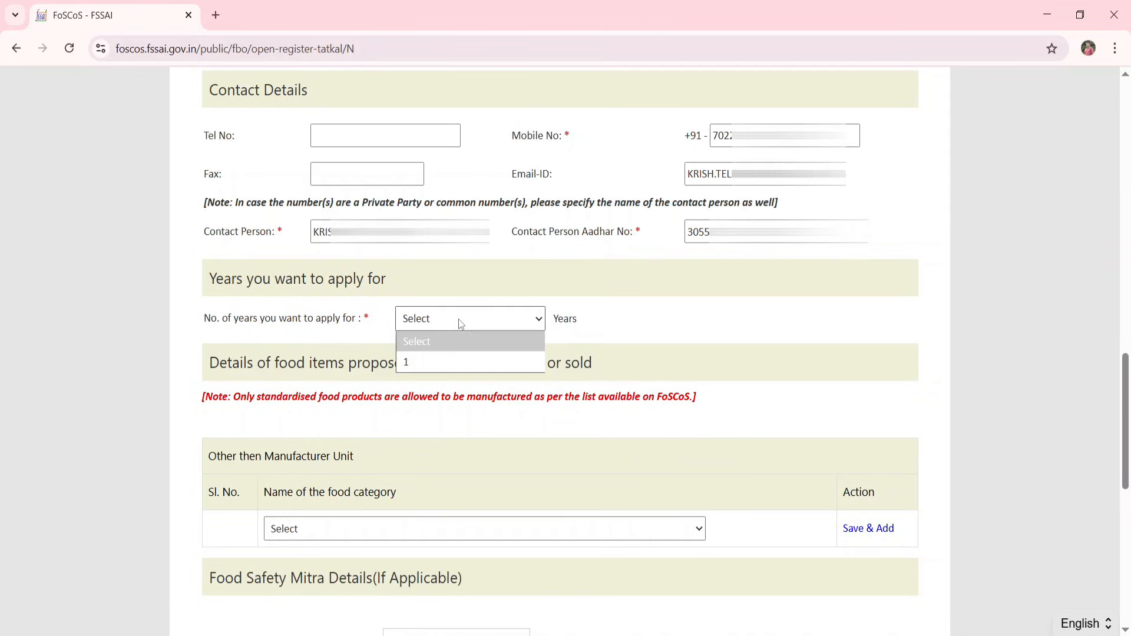
{"action": "left_click", "coordinate": [419, 365]}
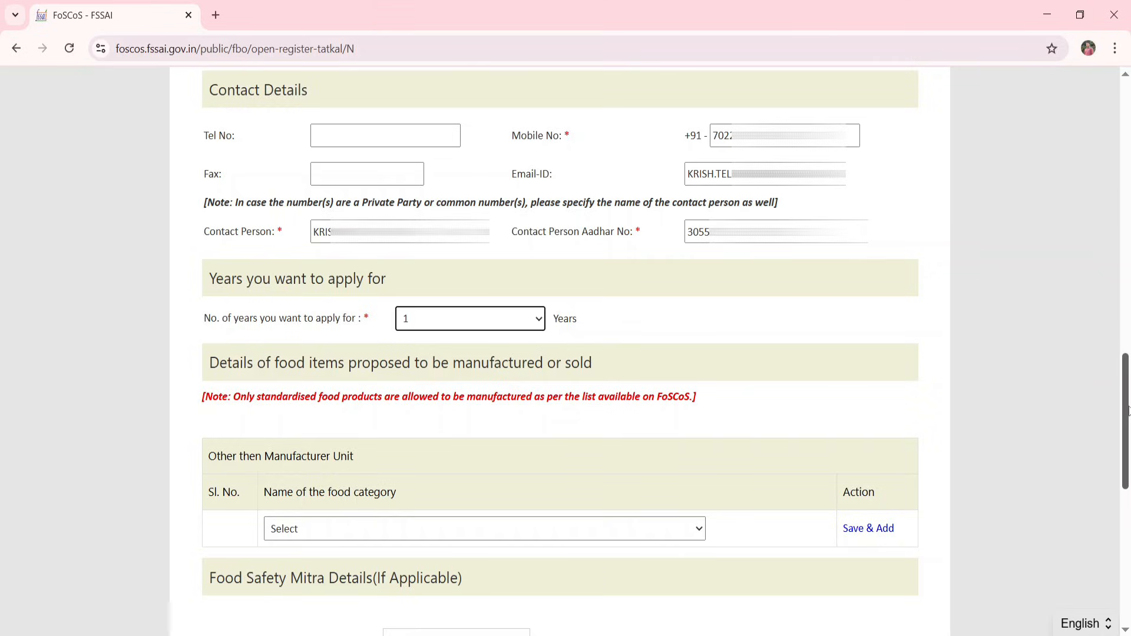
{"action": "left_click_drag", "start_coordinate": [1128, 411], "coordinate": [1127, 498]}
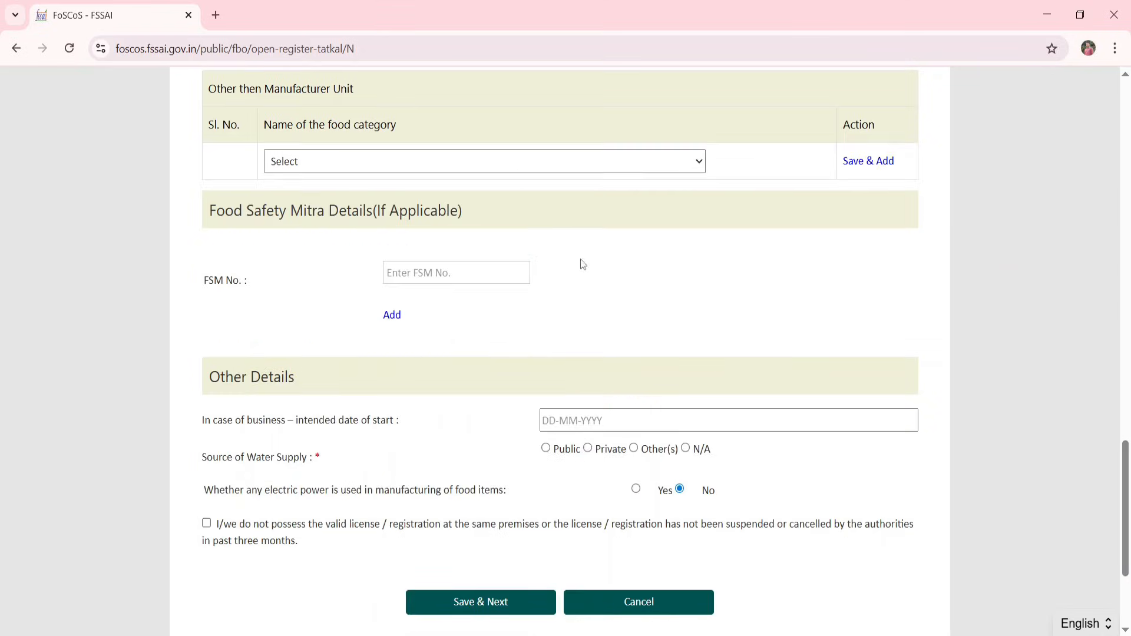
Add the food categories 07 - Bakery products and 01 - Dairy products and analogues under Other then Manufacturer Unit.
{"action": "left_click", "coordinate": [379, 162]}
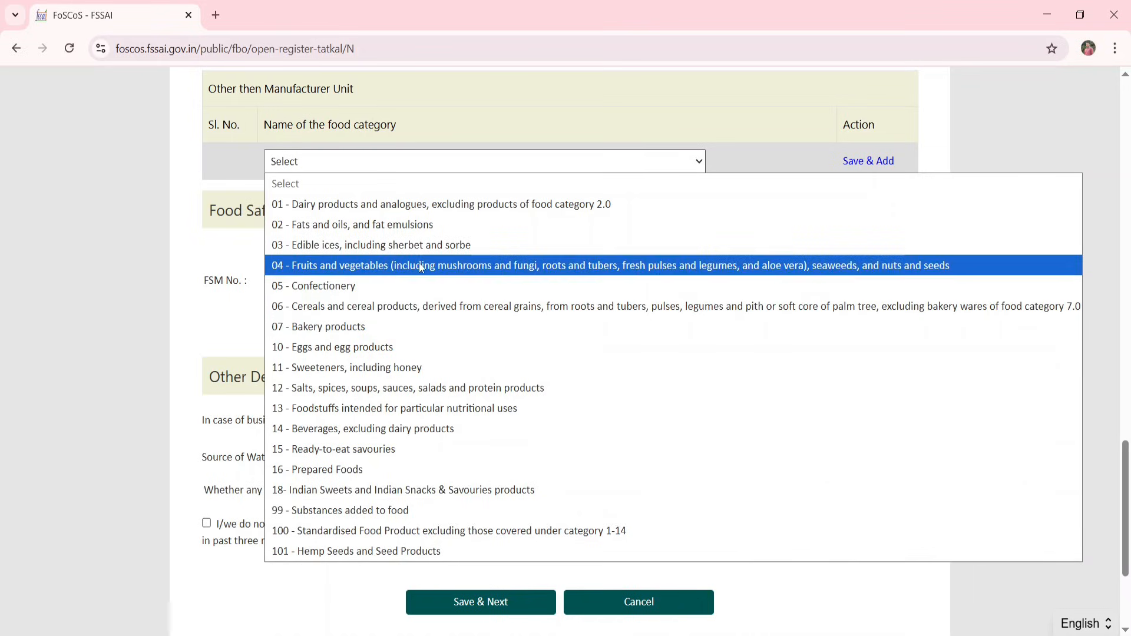
{"action": "left_click", "coordinate": [374, 328]}
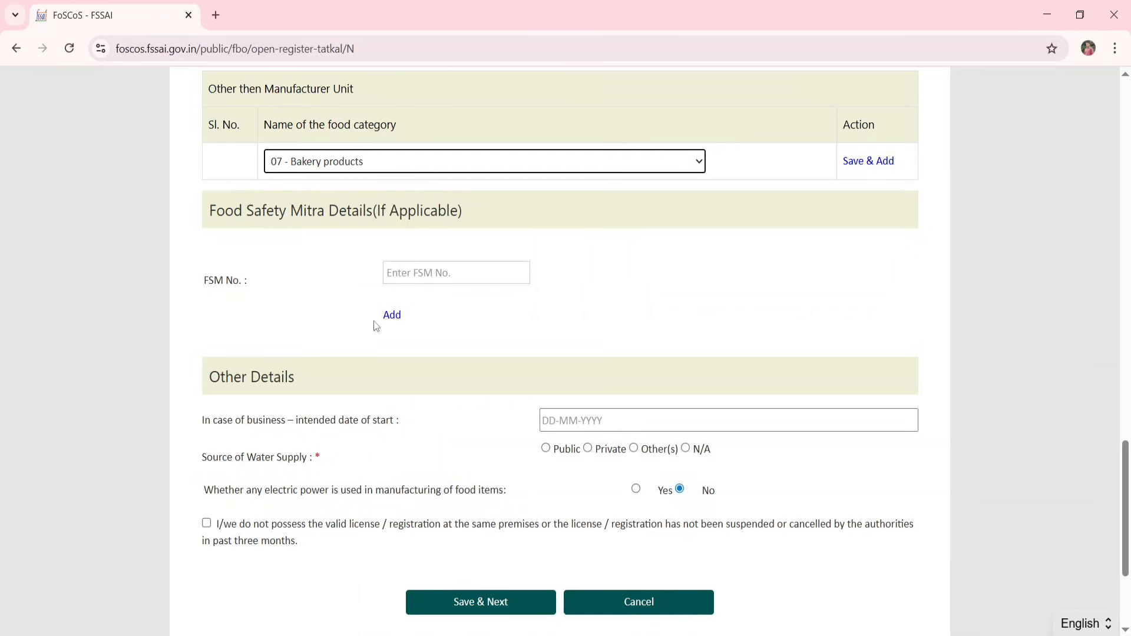
{"action": "left_click", "coordinate": [852, 166]}
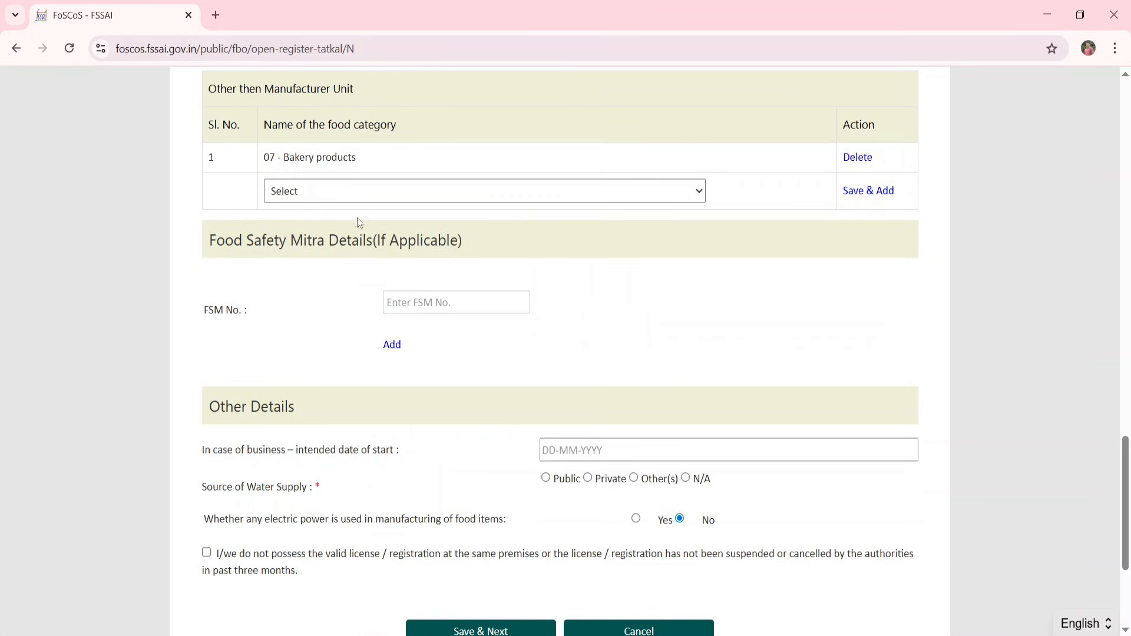
{"action": "left_click", "coordinate": [331, 191]}
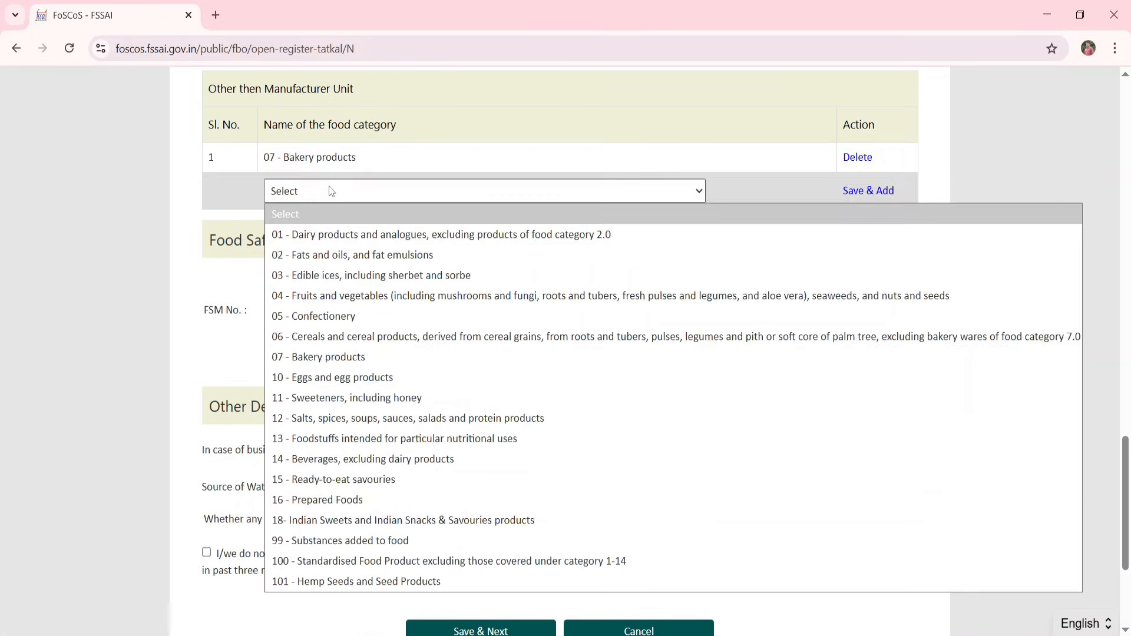
{"action": "left_click", "coordinate": [361, 234]}
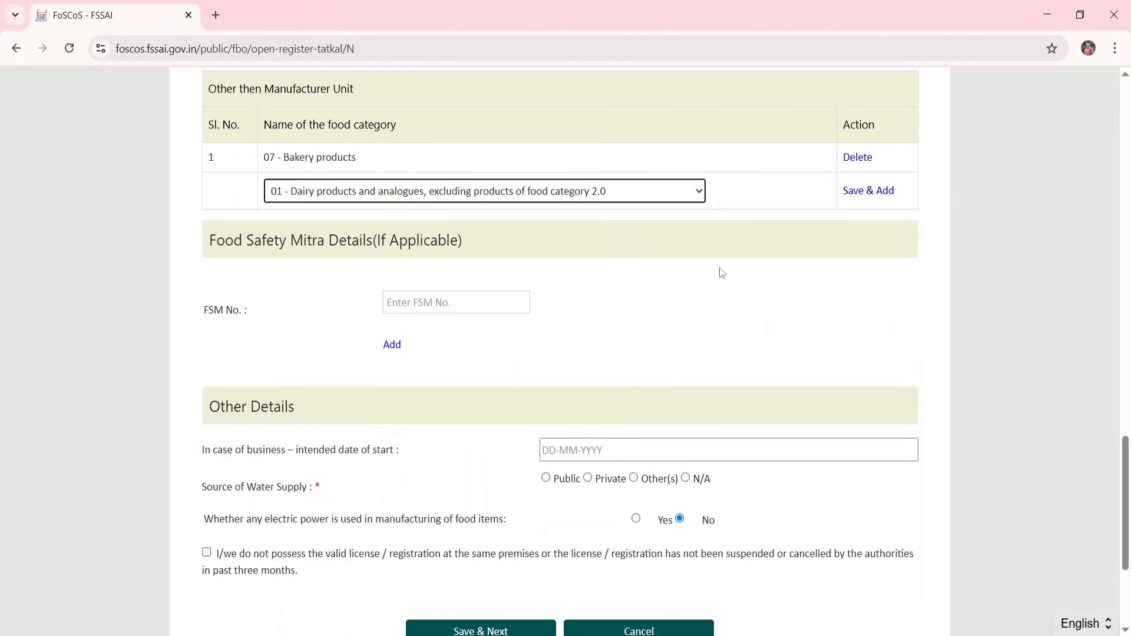
{"action": "left_click", "coordinate": [856, 192]}
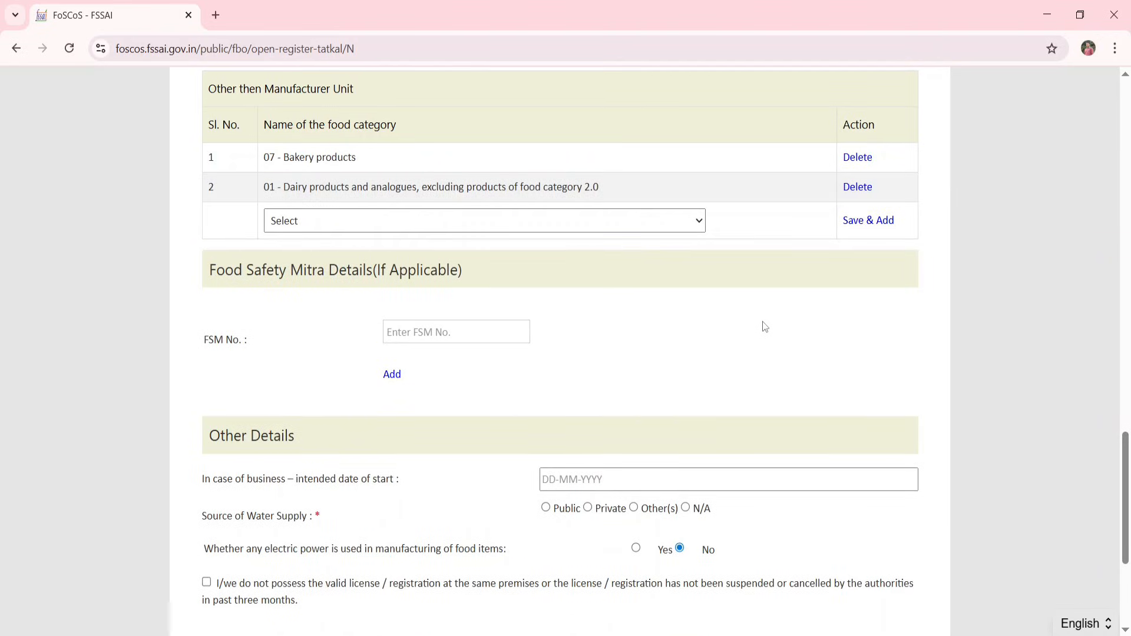
Set the intended date of start of the business to 22-08-2025 in Other Details.
{"action": "left_click_drag", "start_coordinate": [247, 270], "coordinate": [490, 277]}
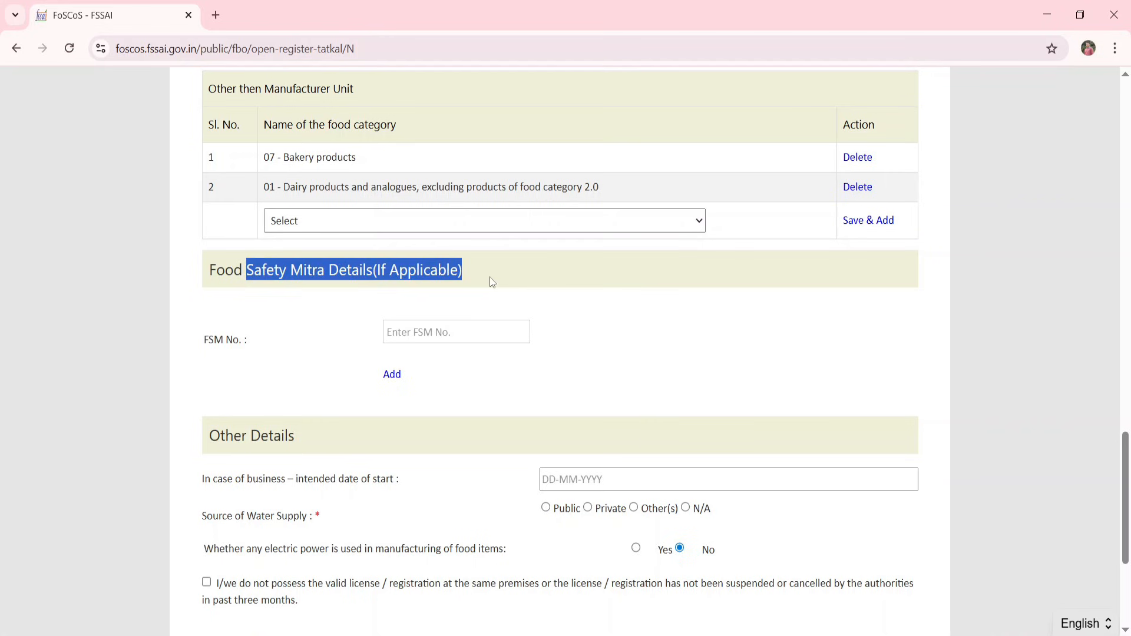
{"action": "scroll", "coordinate": [498, 313], "scroll_direction": "down", "scroll_amount": 4}
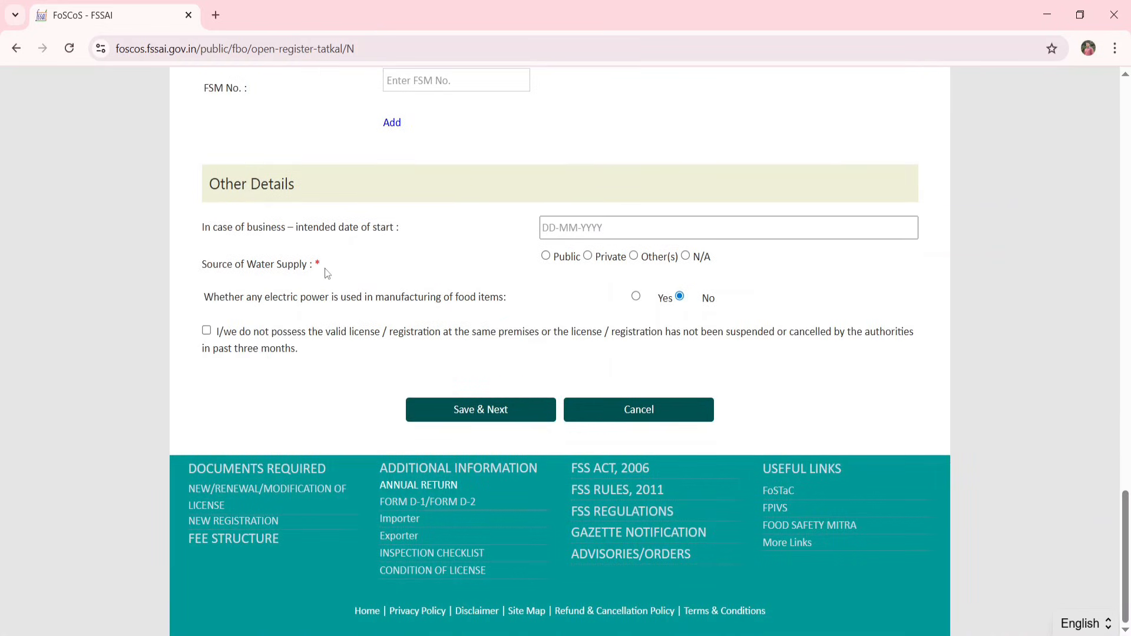
{"action": "left_click", "coordinate": [621, 229]}
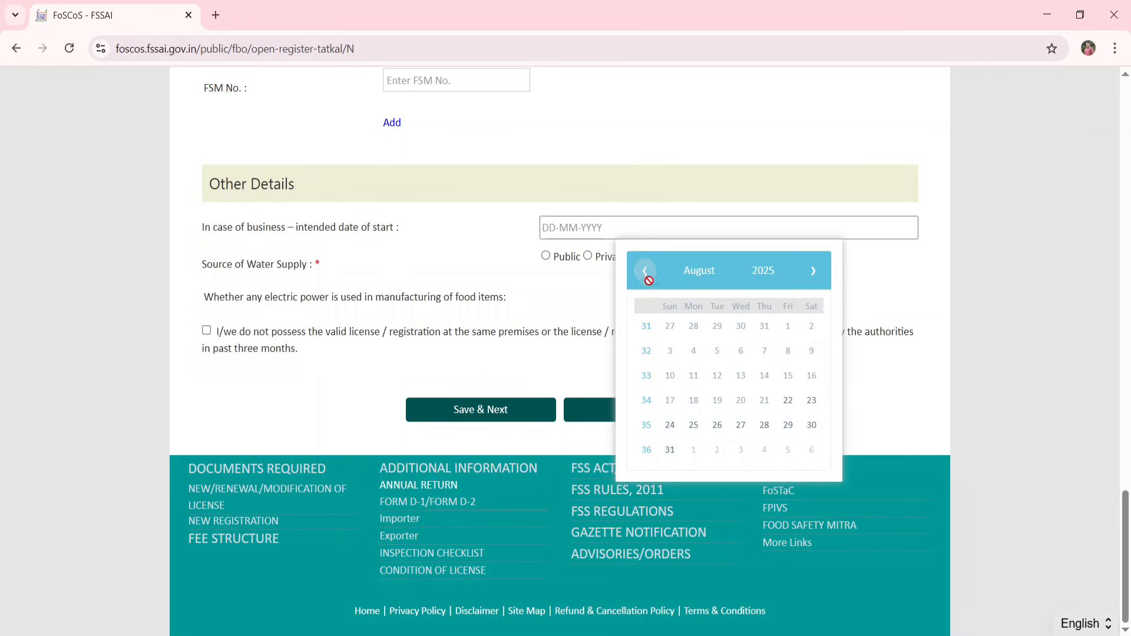
{"action": "left_click", "coordinate": [787, 405]}
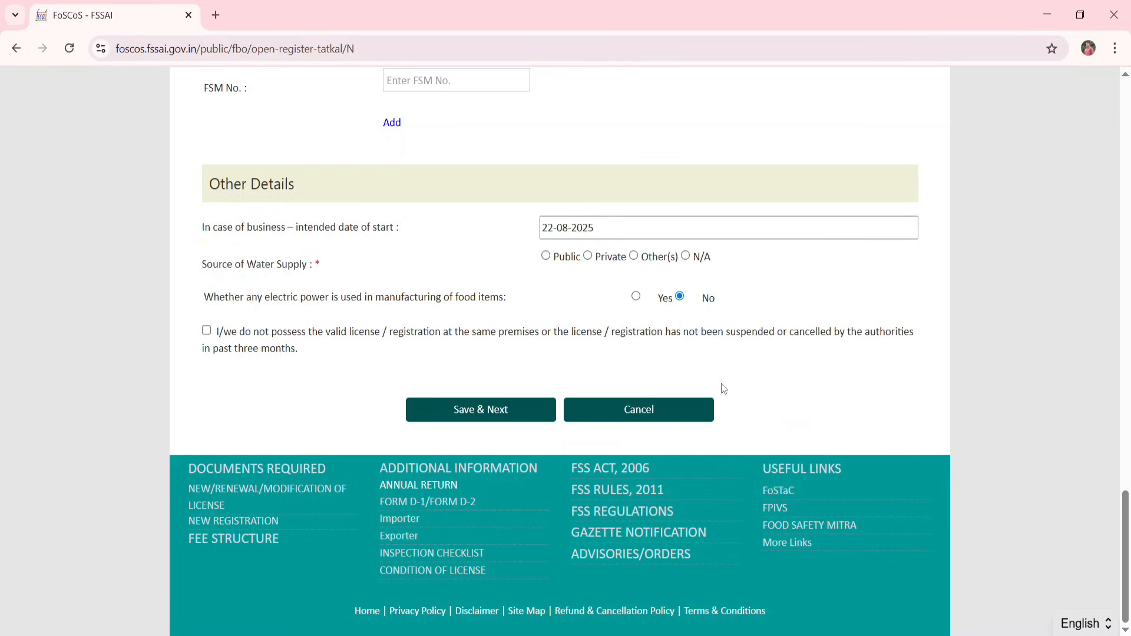
Set the source of water supply to Private and the use of electric power in manufacturing to No.
{"action": "left_click_drag", "start_coordinate": [218, 264], "coordinate": [323, 276]}
{"action": "left_click", "coordinate": [250, 267]}
{"action": "left_click_drag", "start_coordinate": [214, 297], "coordinate": [463, 297]}
{"action": "left_click", "coordinate": [488, 299]}
{"action": "left_click", "coordinate": [637, 298]}
{"action": "left_click_drag", "start_coordinate": [262, 330], "coordinate": [349, 340]}
{"action": "left_click", "coordinate": [289, 342]}
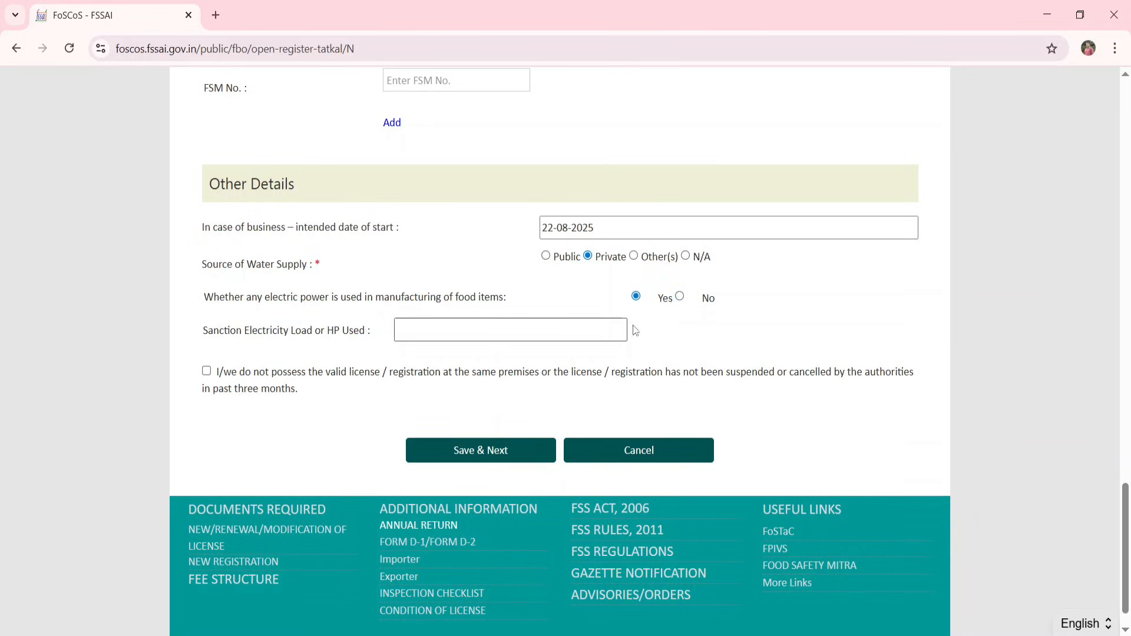
{"action": "left_click", "coordinate": [682, 297]}
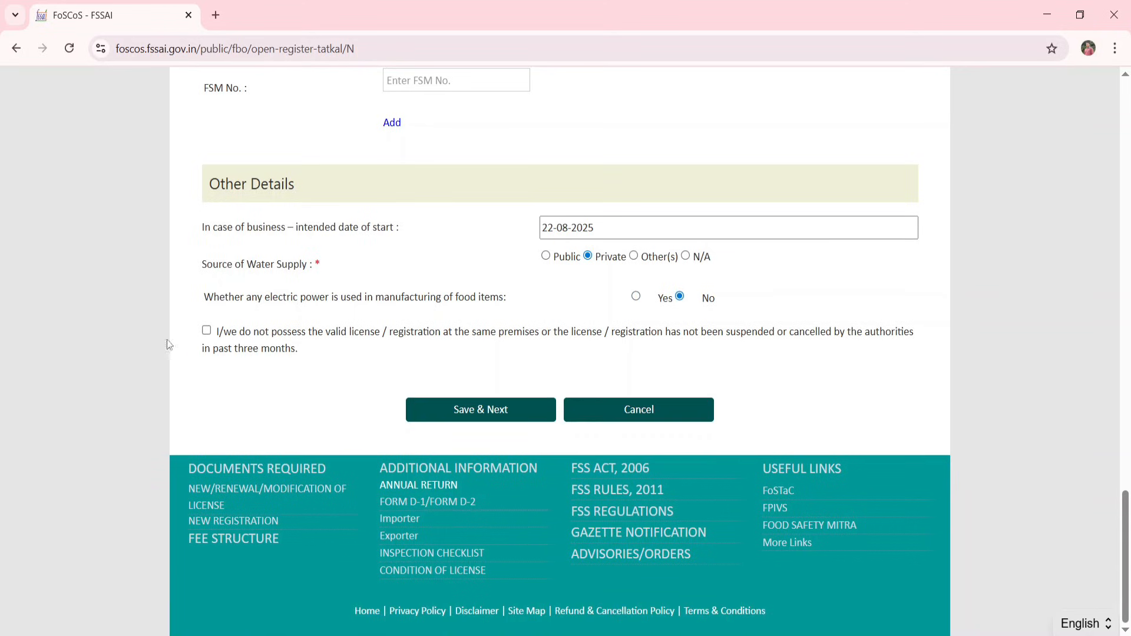
Accept the no-existing-licence declaration and save the form with the premise location marker adjusted on the map.
{"action": "left_click", "coordinate": [207, 332]}
{"action": "left_click", "coordinate": [486, 413]}
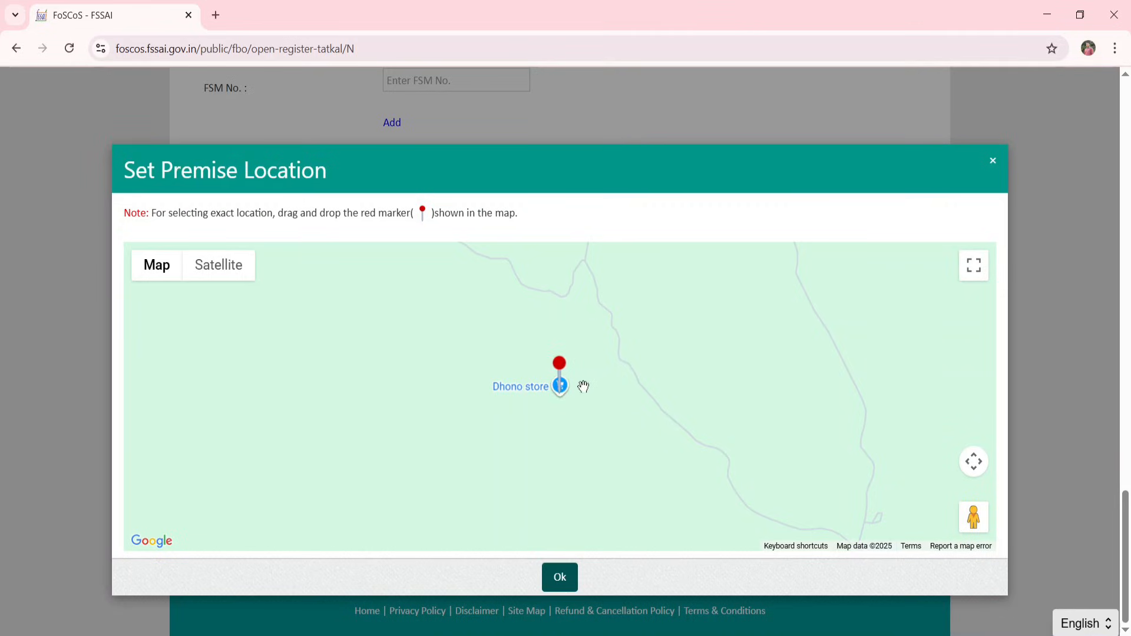
{"action": "left_click_drag", "start_coordinate": [558, 363], "coordinate": [584, 364]}
{"action": "left_click", "coordinate": [561, 577]}
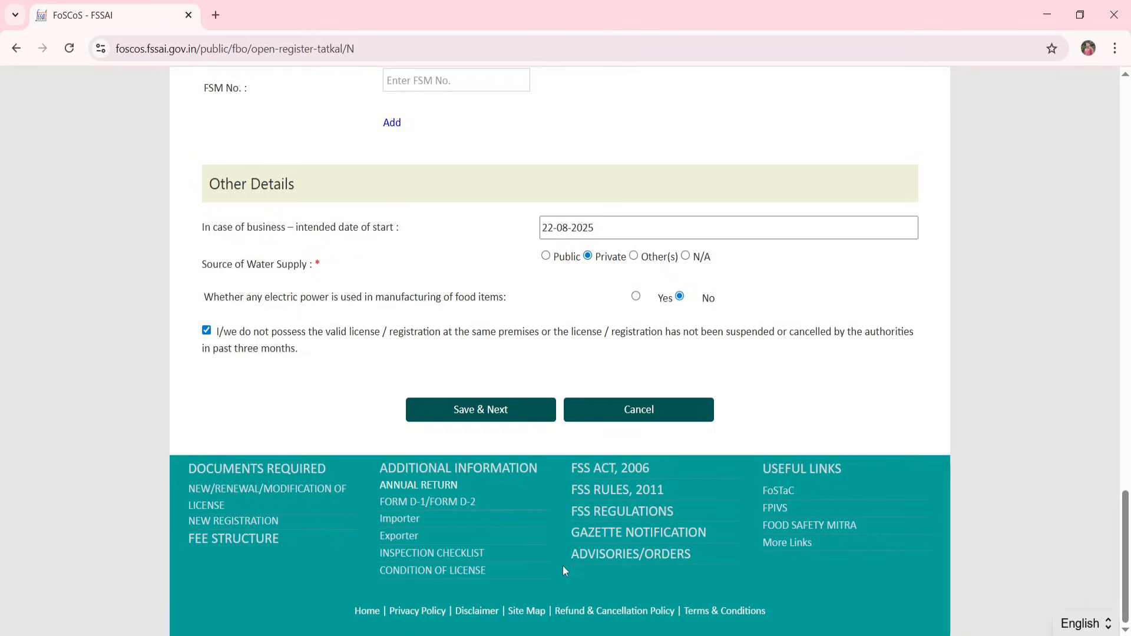
{"action": "left_click", "coordinate": [484, 410]}
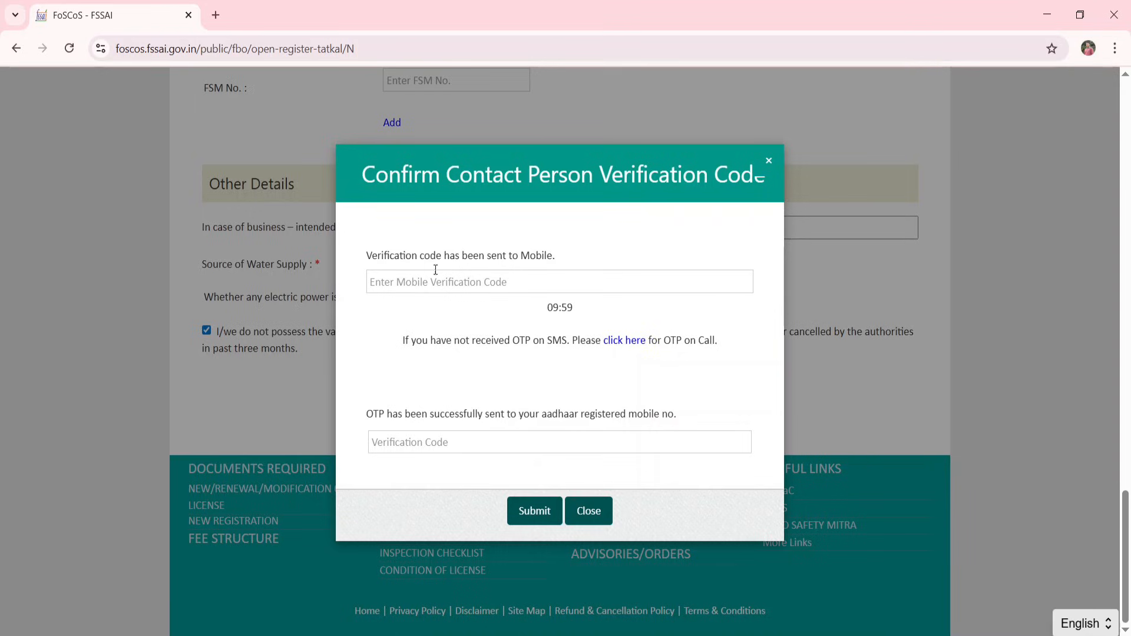
Enter the mobile verification code and the Aadhaar OTP for the contact person and submit them.
{"action": "left_click_drag", "start_coordinate": [387, 257], "coordinate": [512, 261]}
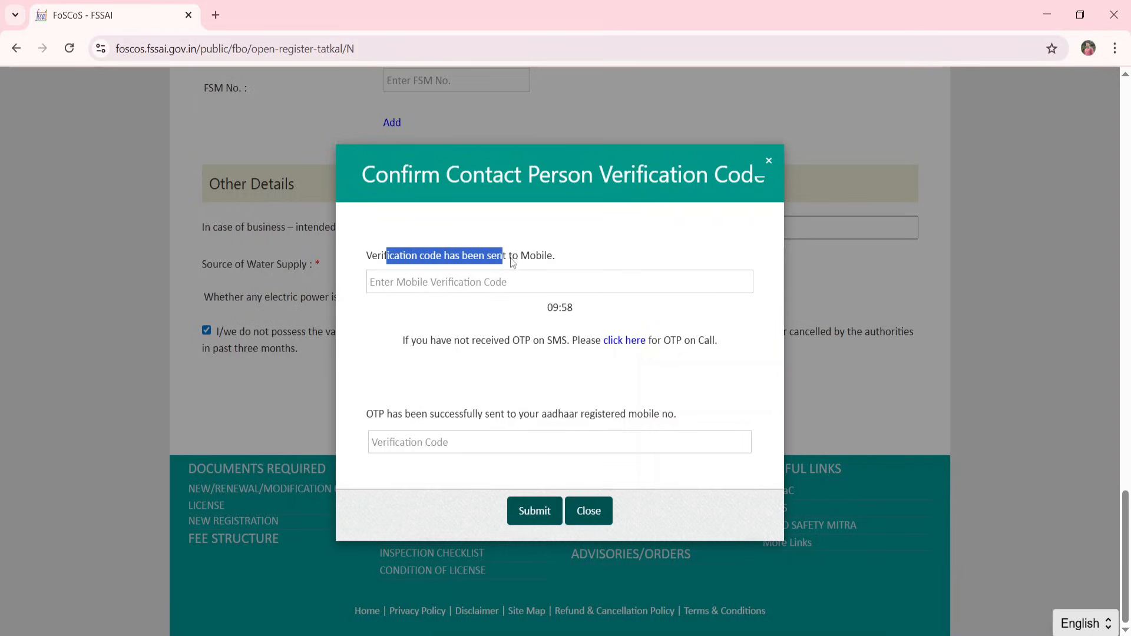
{"action": "left_click", "coordinate": [437, 416]}
{"action": "left_click_drag", "start_coordinate": [432, 416], "coordinate": [639, 416]}
{"action": "left_click", "coordinate": [420, 278]}
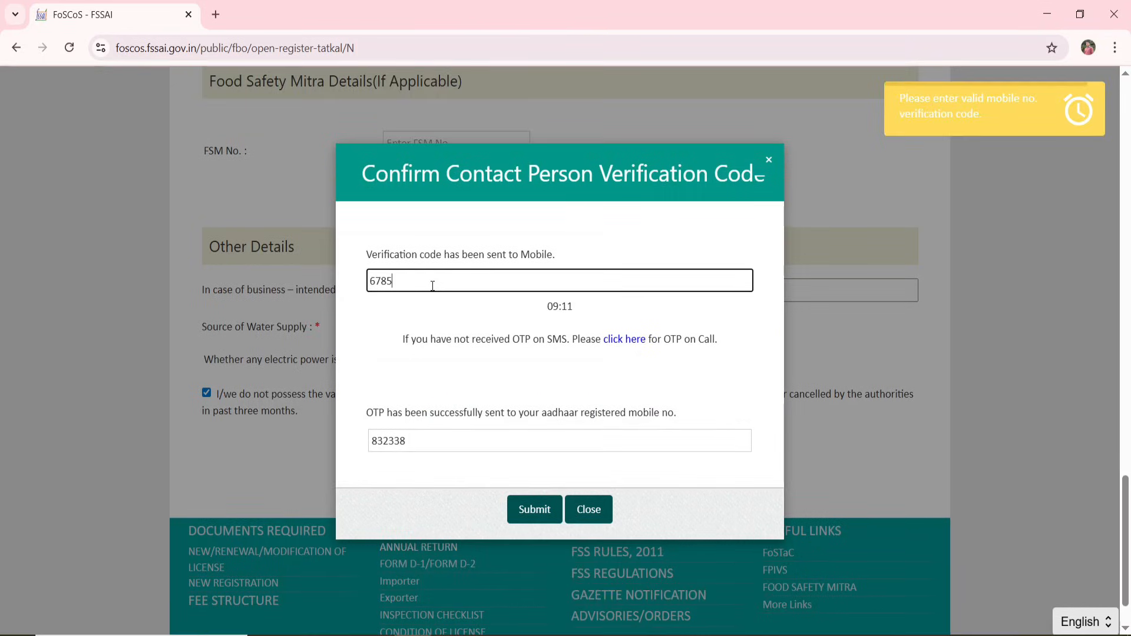
{"action": "type", "text": "47"}
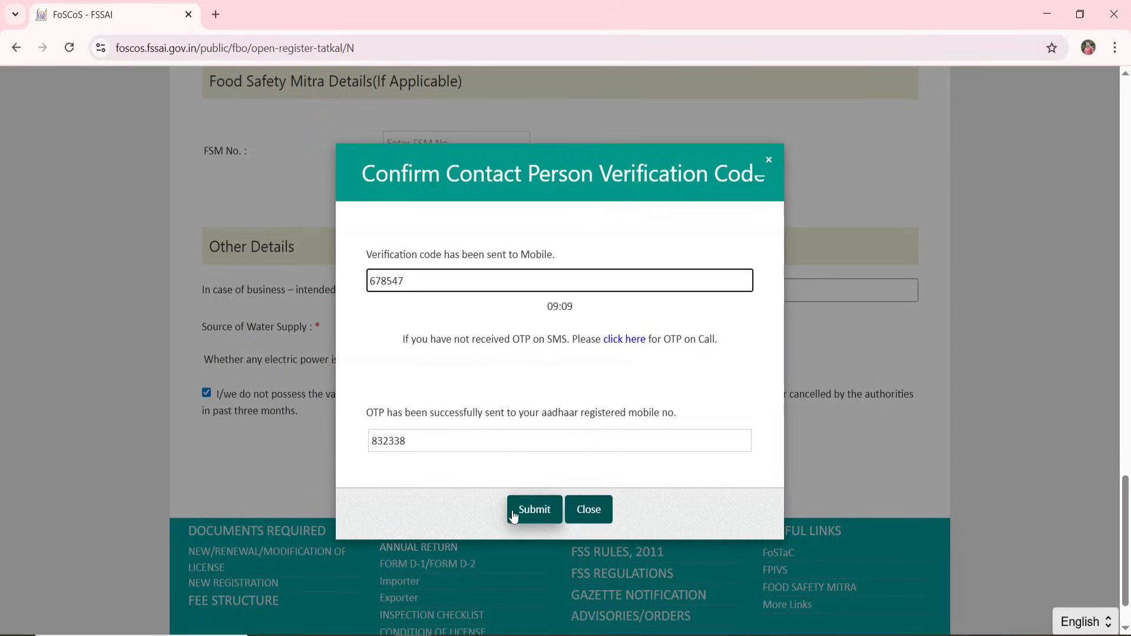
{"action": "left_click", "coordinate": [526, 517]}
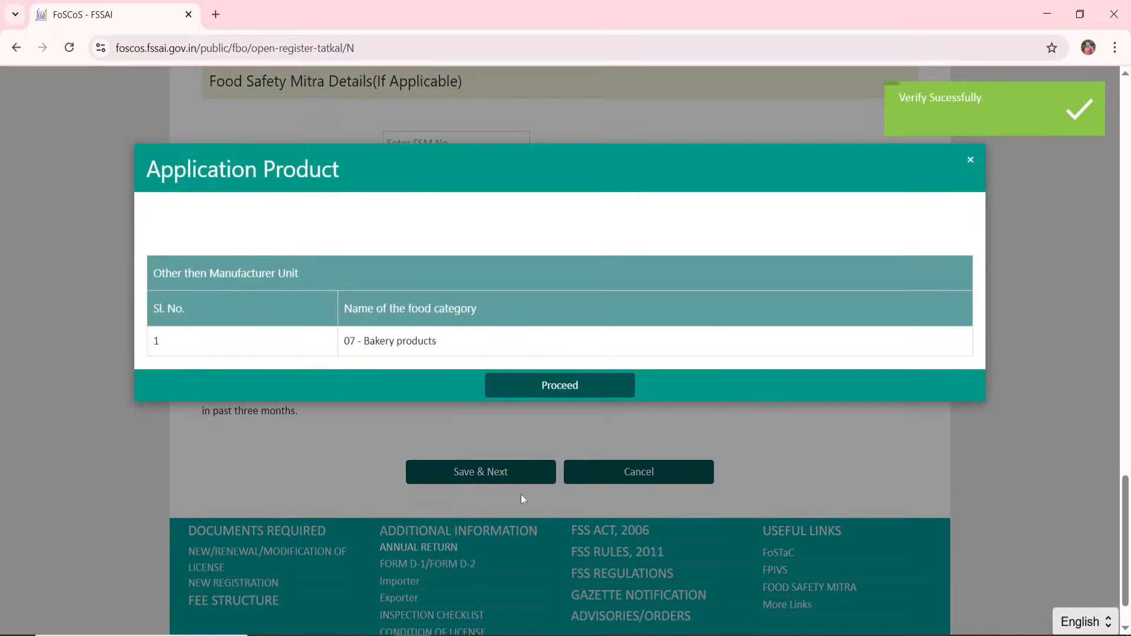
Accept the application product list and fill in the primary contact's e-mail and mobile number, belonging to Self.
{"action": "left_click", "coordinate": [547, 388]}
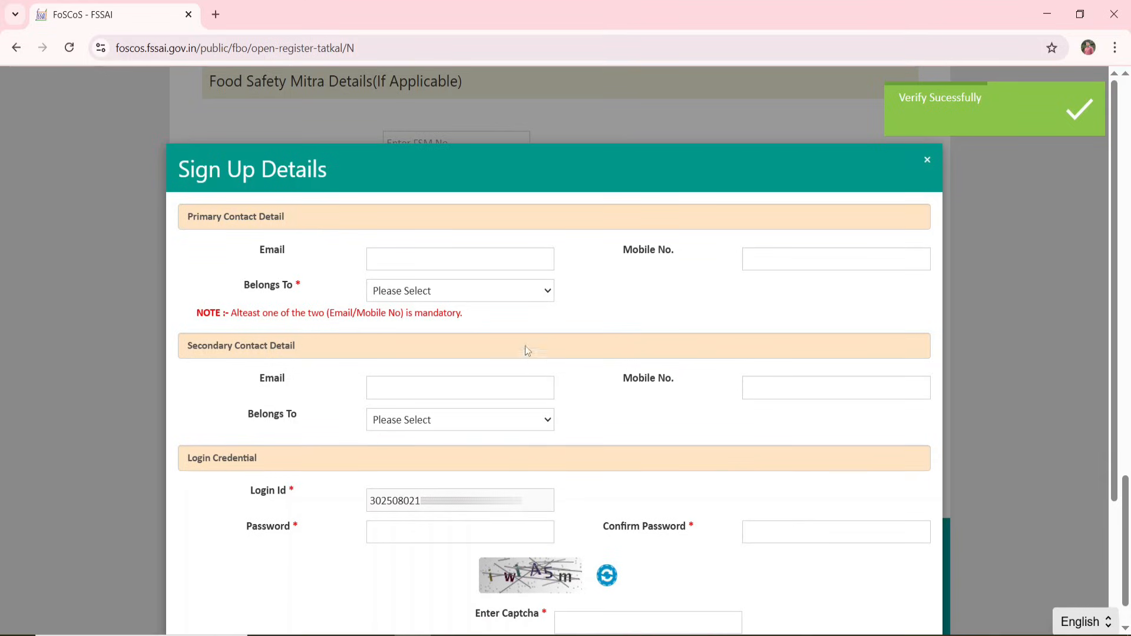
{"action": "left_click", "coordinate": [439, 257]}
{"action": "key", "text": "ctrl+v"}
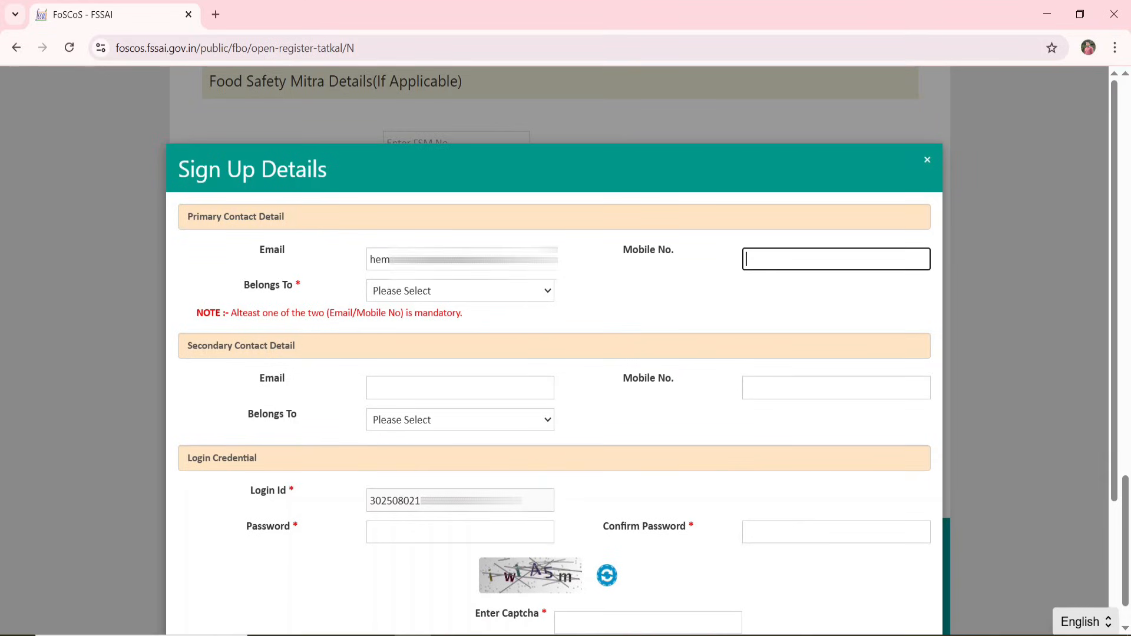
{"action": "left_click", "coordinate": [485, 291]}
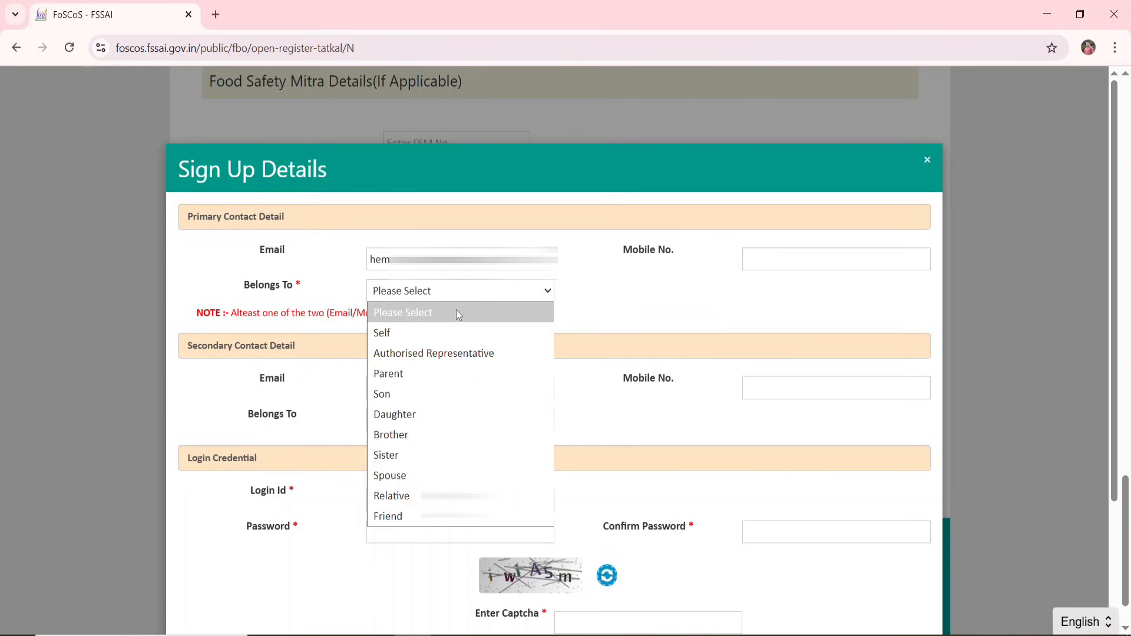
{"action": "left_click", "coordinate": [430, 332]}
{"action": "left_click", "coordinate": [799, 264]}
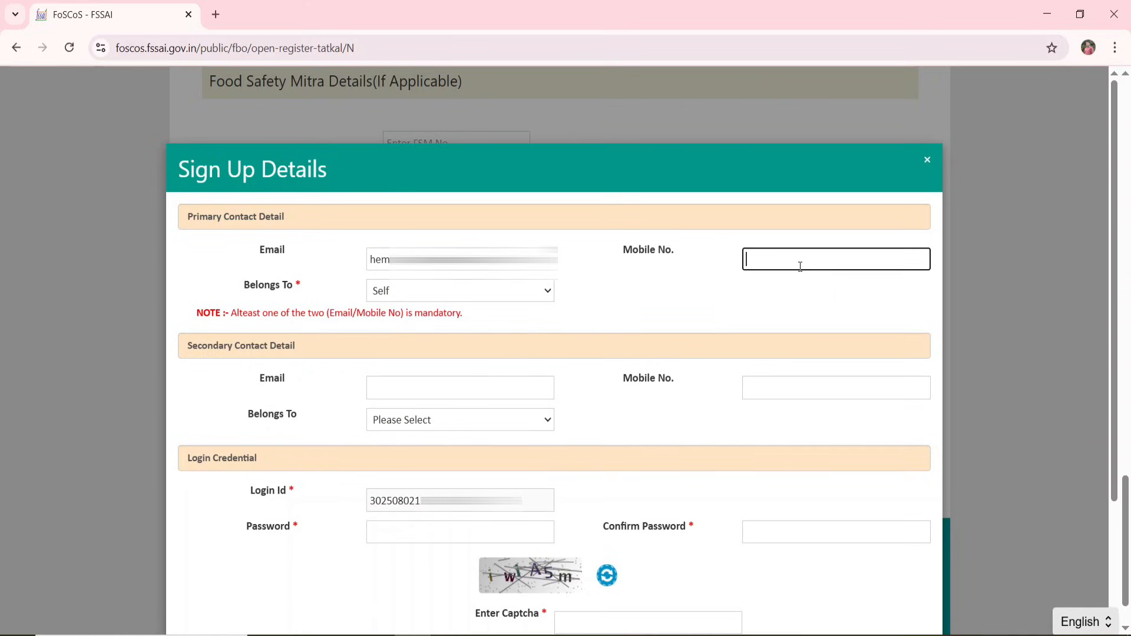
{"action": "type", "text": "6"}
{"action": "type", "text": "00"}
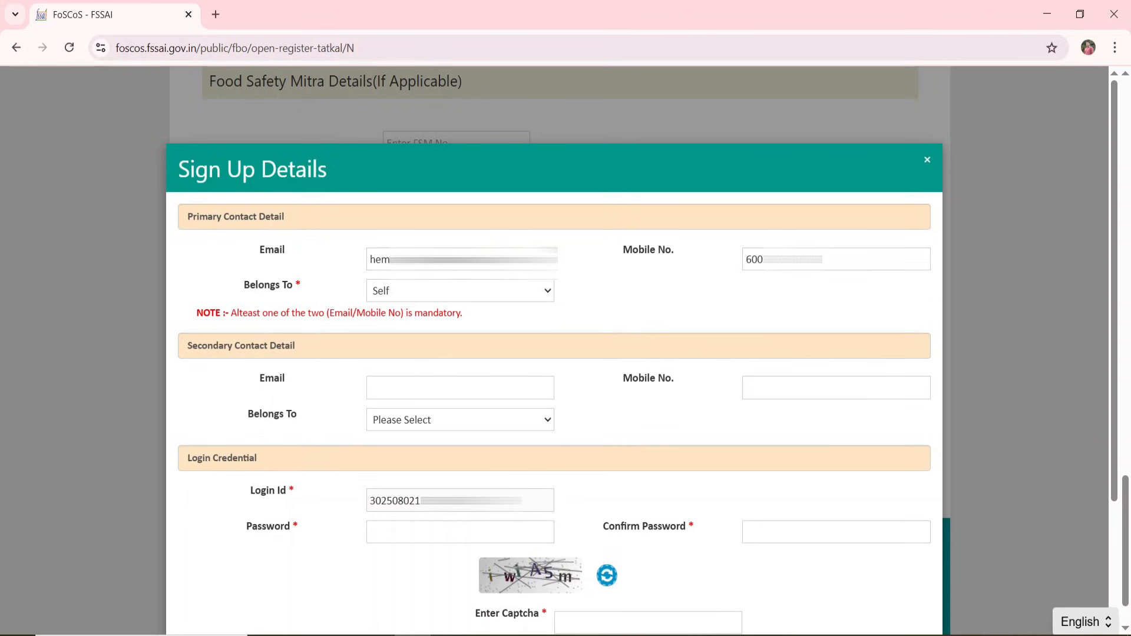
Enter and confirm a self-chosen account password in the login credentials.
{"action": "double_click", "coordinate": [420, 501]}
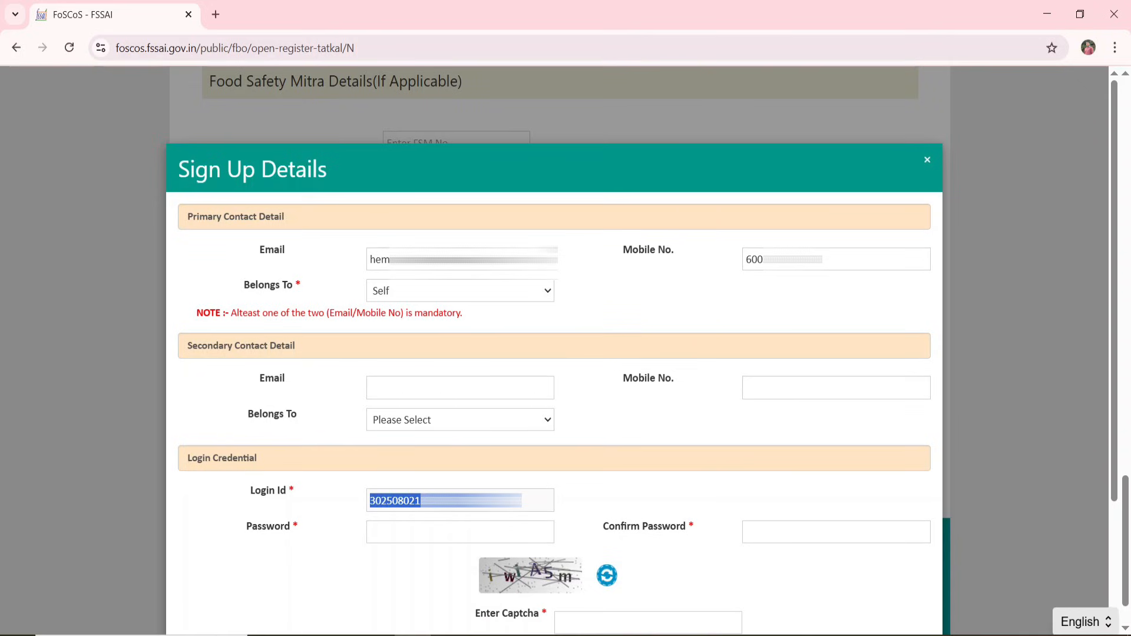
{"action": "left_click", "coordinate": [436, 534]}
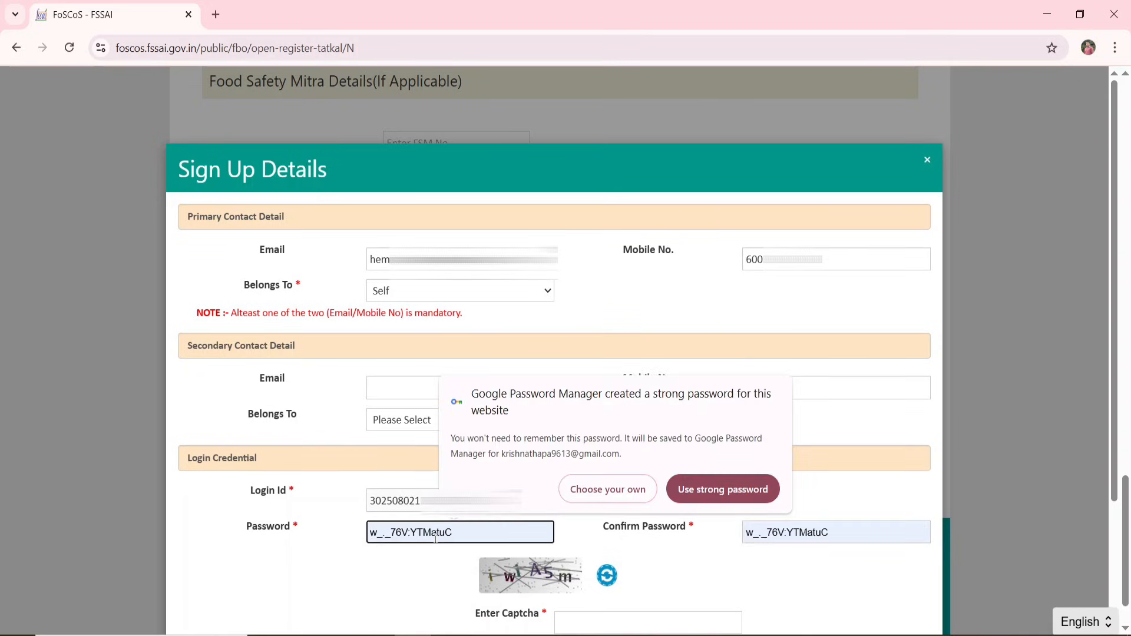
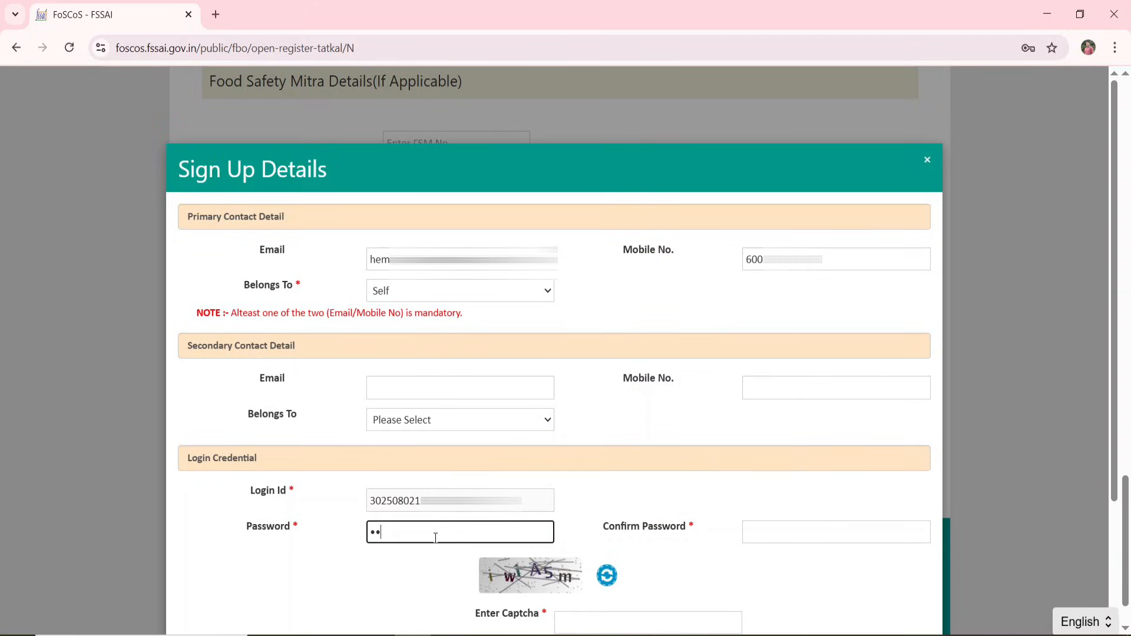
{"action": "key", "text": "Tab"}
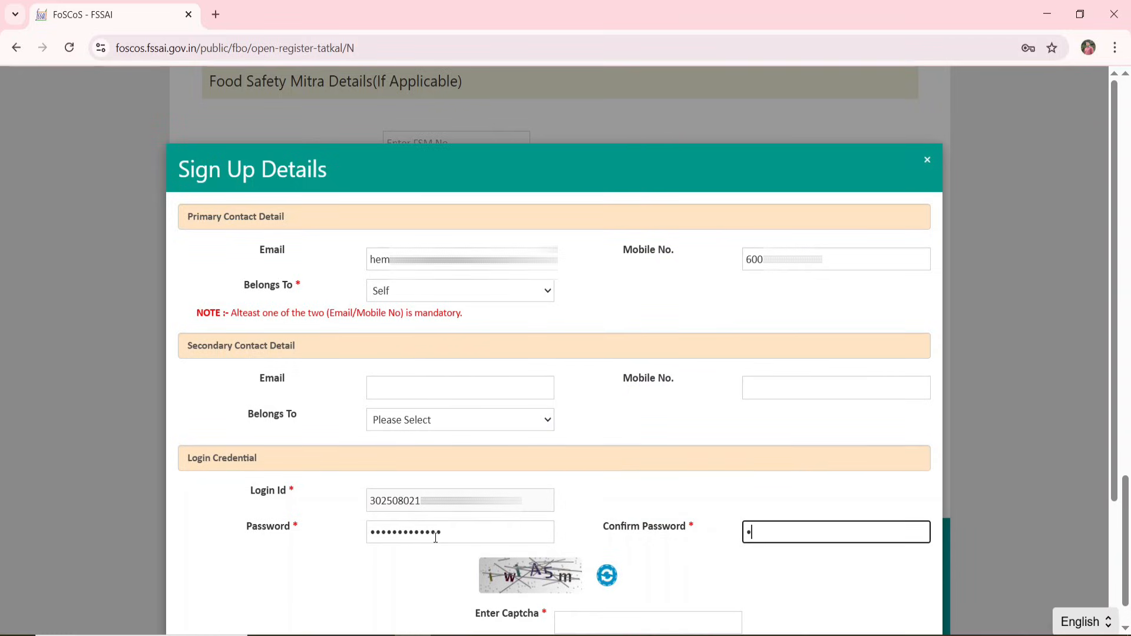
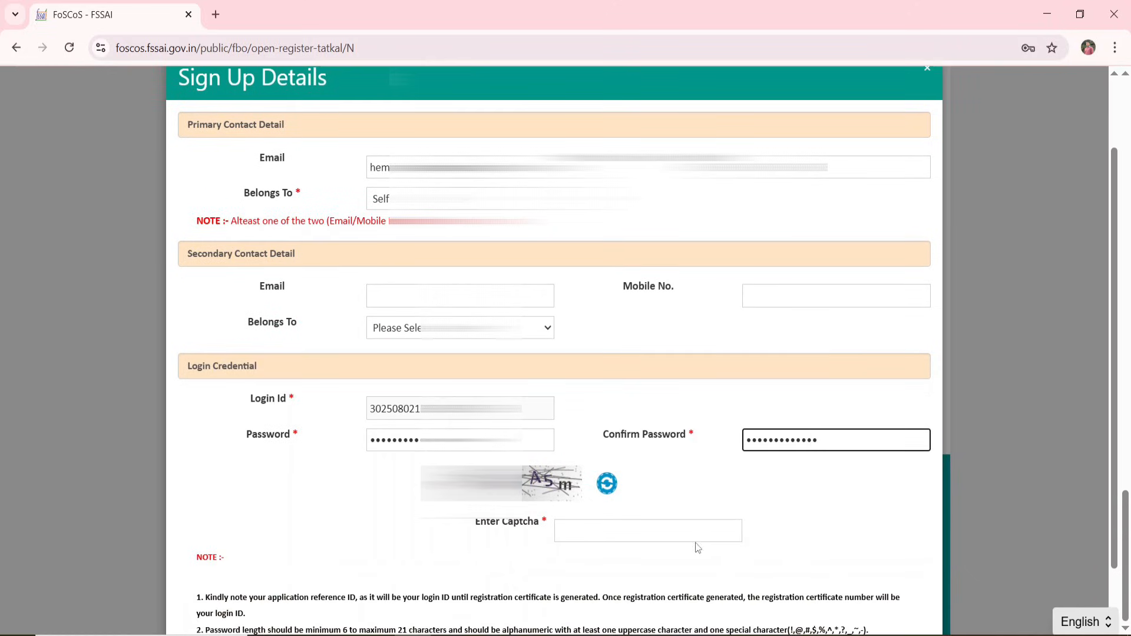
Try to submit the sign-up details with the displayed captcha code.
{"action": "scroll", "coordinate": [664, 533], "scroll_direction": "down", "scroll_amount": 1}
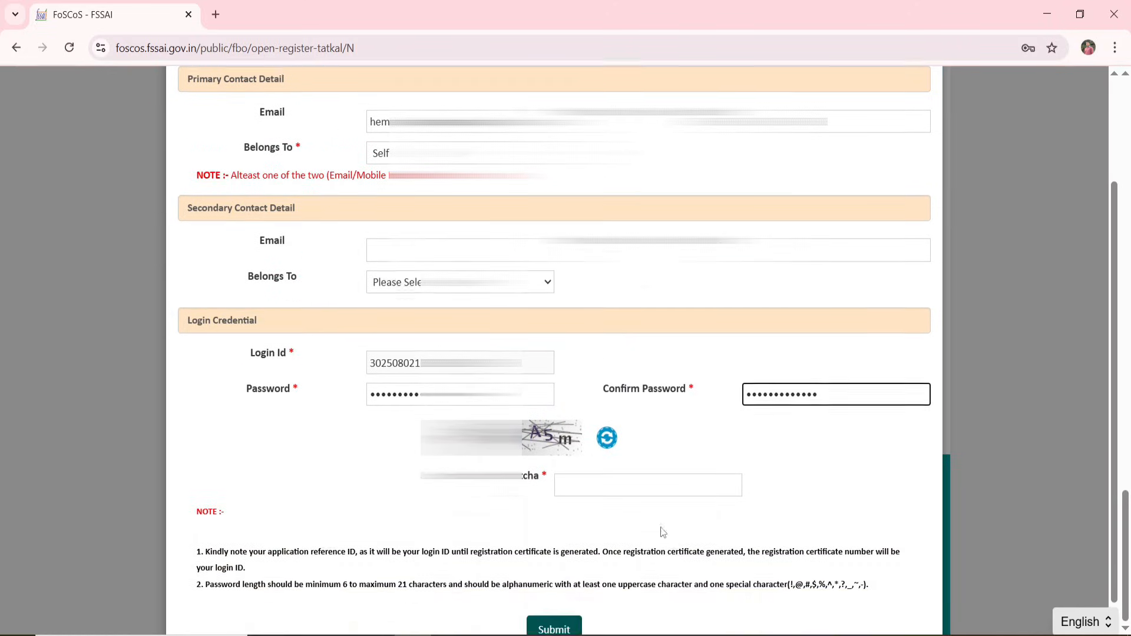
{"action": "left_click", "coordinate": [632, 459]}
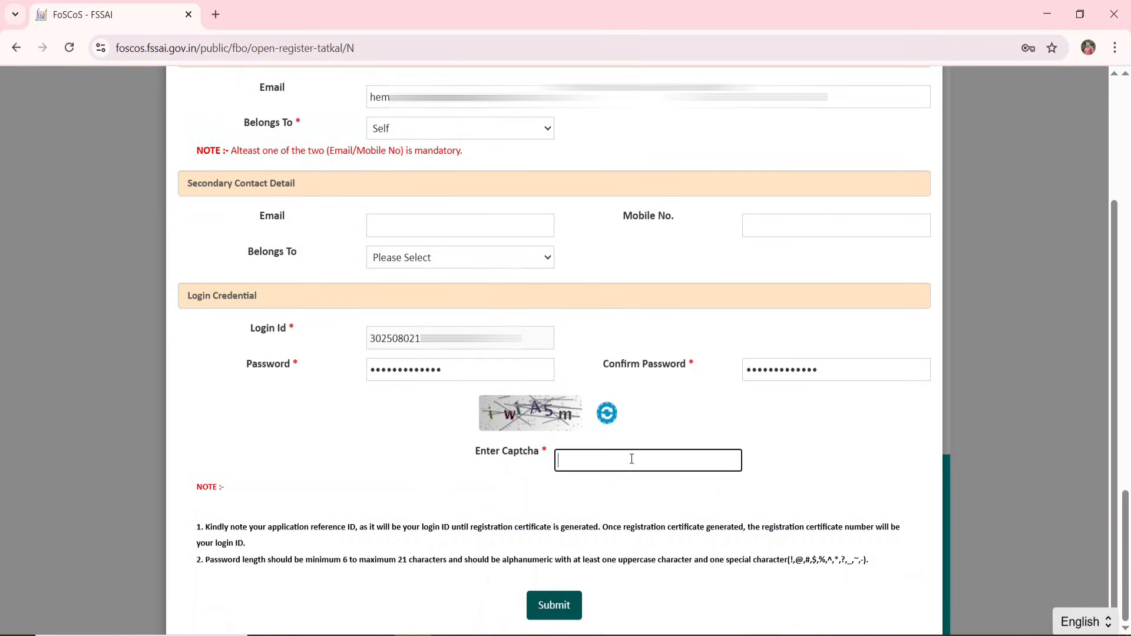
{"action": "type", "text": "iwlA5m"}
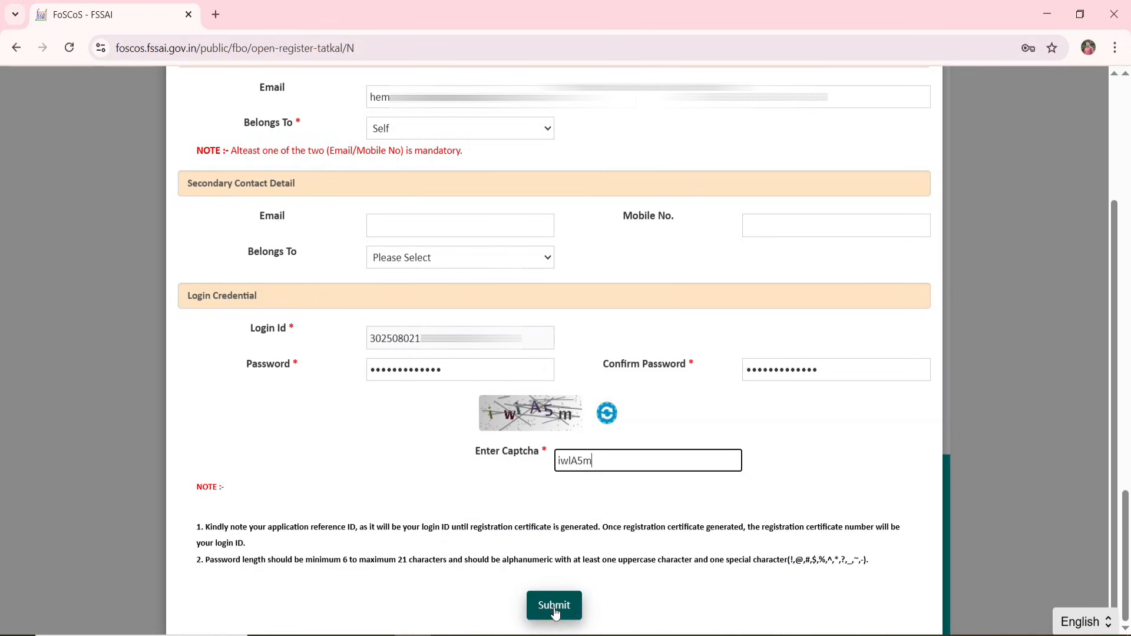
{"action": "left_click", "coordinate": [554, 613]}
Enter the newly displayed captcha code and submit the sign-up details.
{"action": "left_click", "coordinate": [592, 464]}
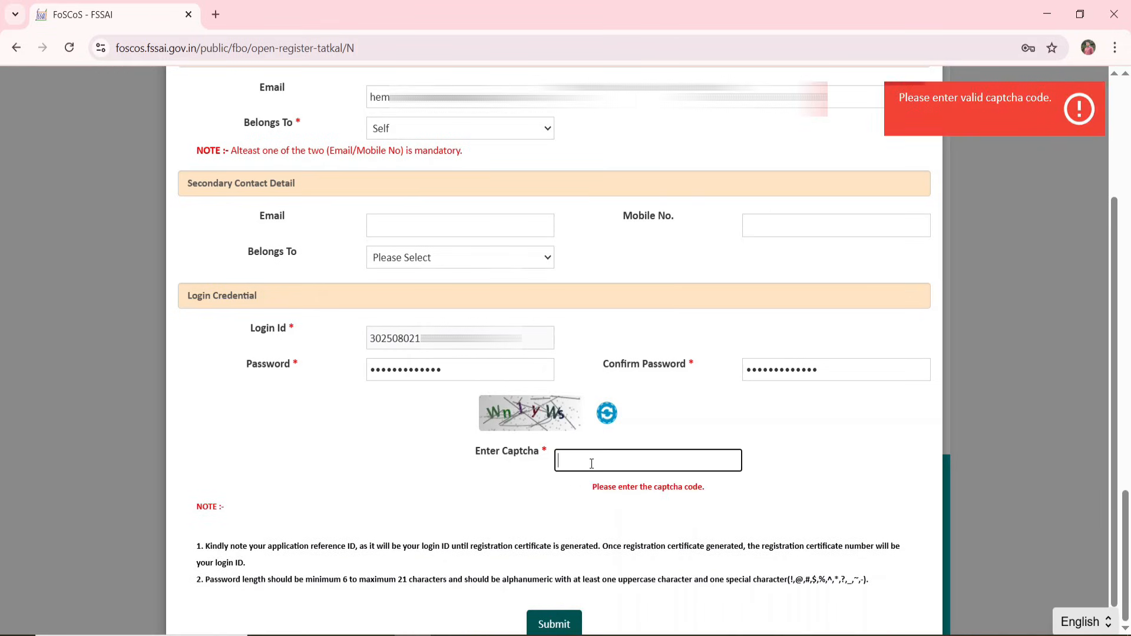
{"action": "type", "text": "Wn1yWs"}
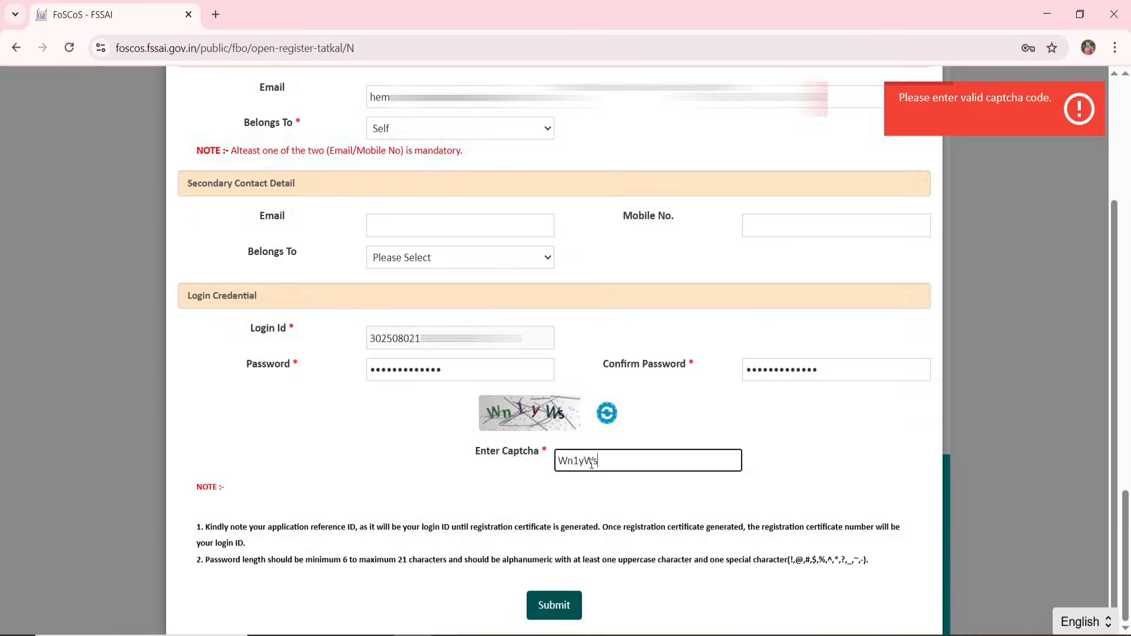
{"action": "key", "text": "Return"}
Enter the verification code sent to the e-mail and mobile number and submit it.
{"action": "left_click", "coordinate": [479, 304]}
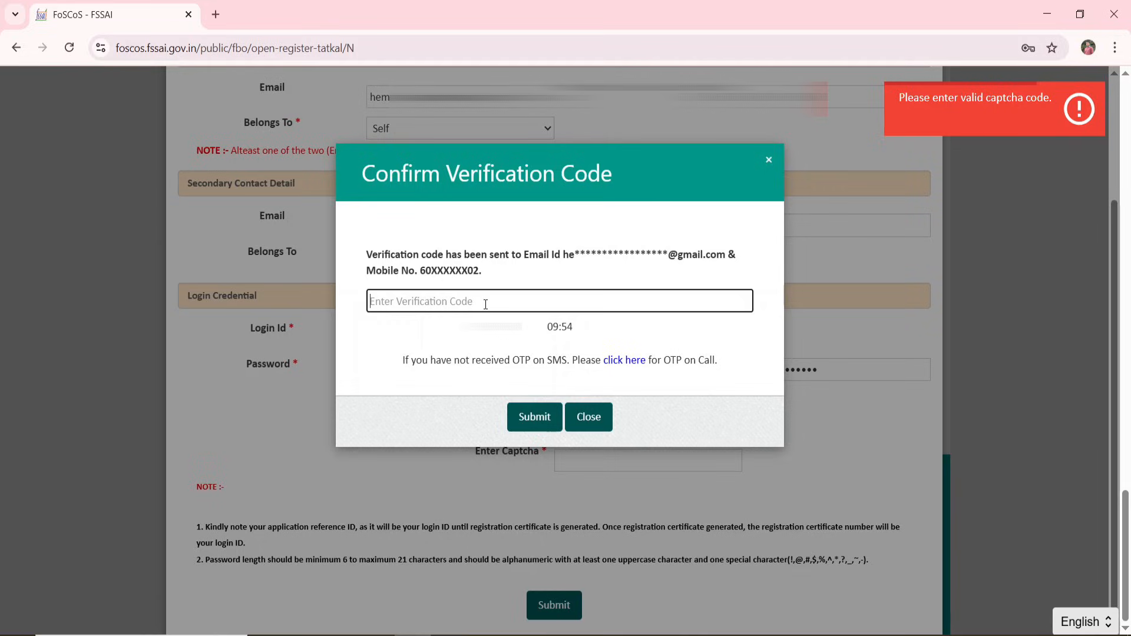
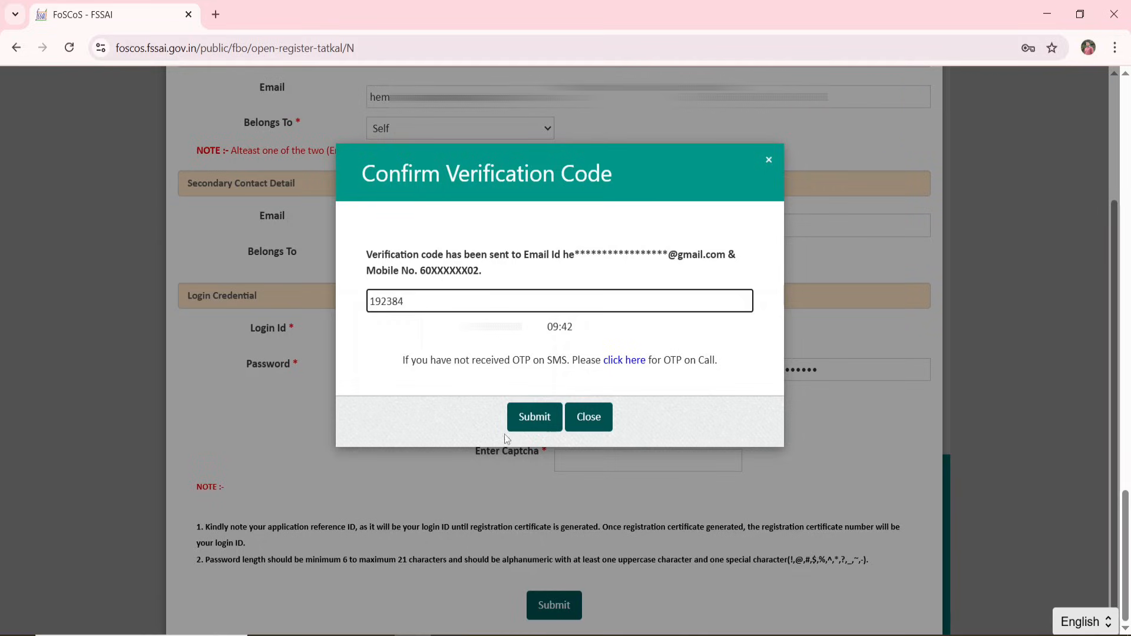
{"action": "left_click", "coordinate": [532, 420]}
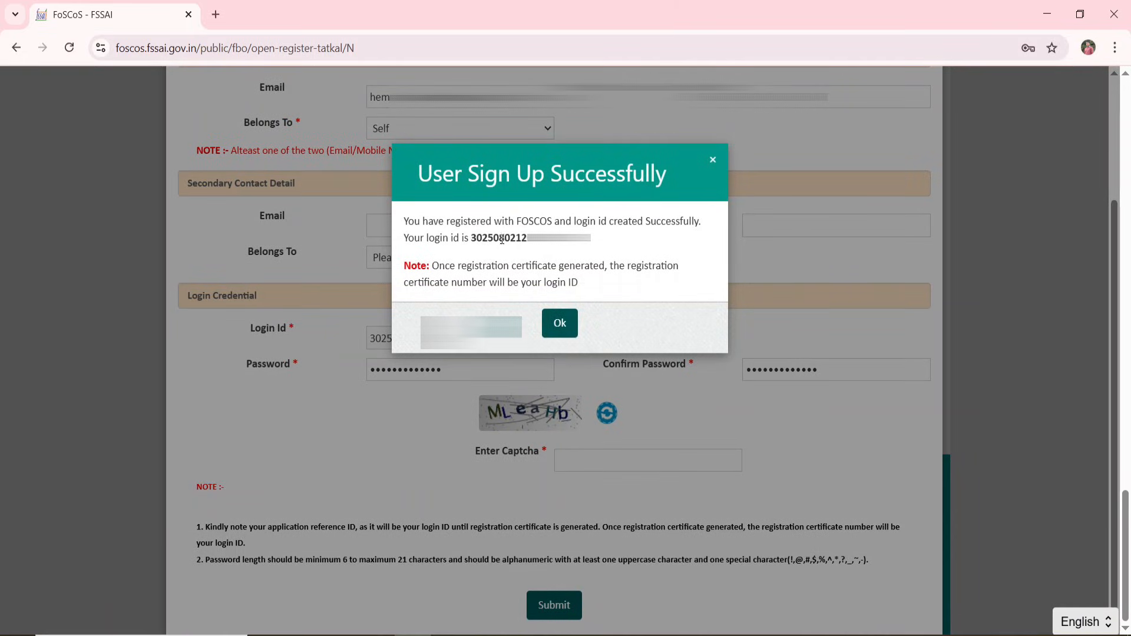
Highlight the new login ID in the sign-up message and continue to the document upload and payment page.
{"action": "double_click", "coordinate": [501, 237]}
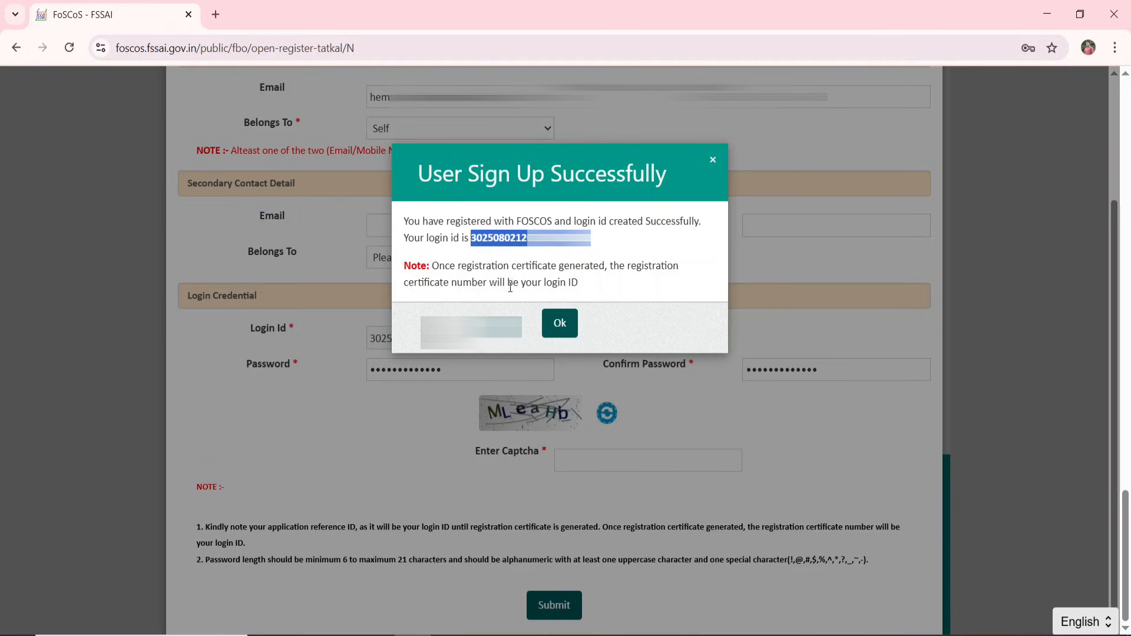
{"action": "left_click_drag", "start_coordinate": [559, 266], "coordinate": [571, 285]}
{"action": "left_click", "coordinate": [493, 256]}
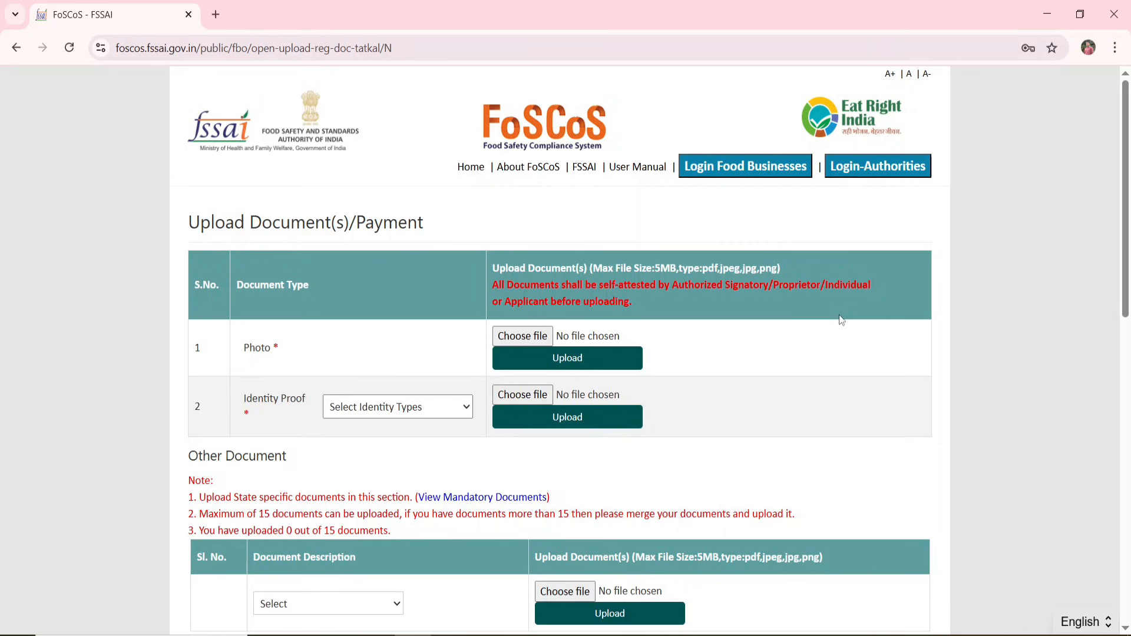
Upload photo.jpg from the FSSAI folder on the Desktop as the required Photo document.
{"action": "left_click", "coordinate": [530, 336]}
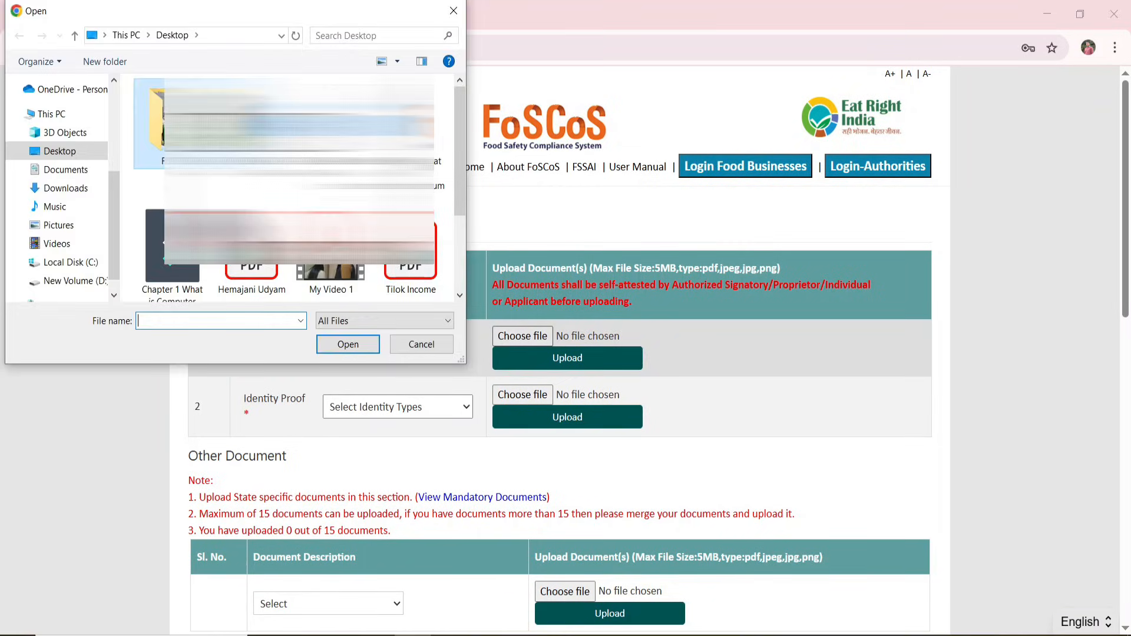
{"action": "double_click", "coordinate": [175, 127]}
{"action": "double_click", "coordinate": [416, 221]}
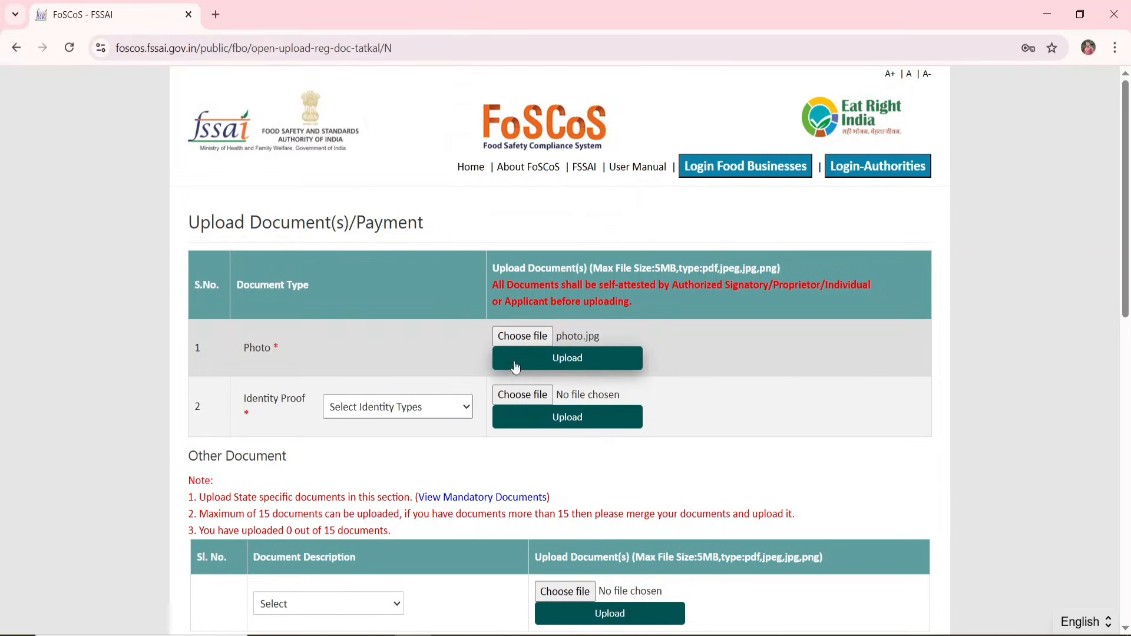
{"action": "left_click", "coordinate": [570, 355]}
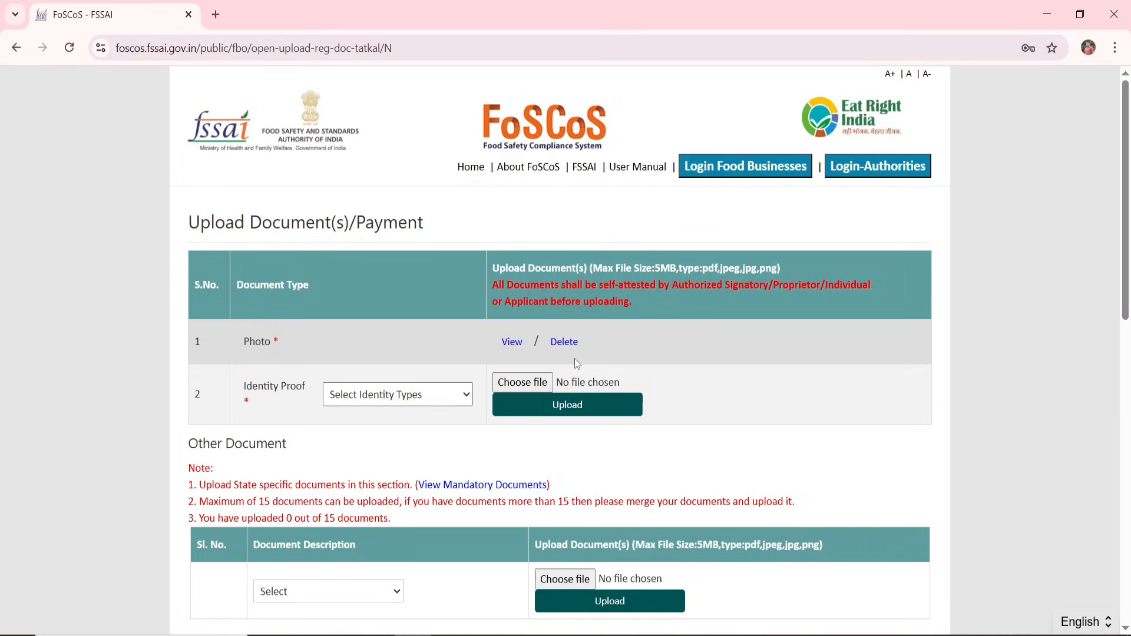
Set the identity proof type to Aadhar Card and upload aadhaar card.pdf for it.
{"action": "left_click", "coordinate": [378, 394]}
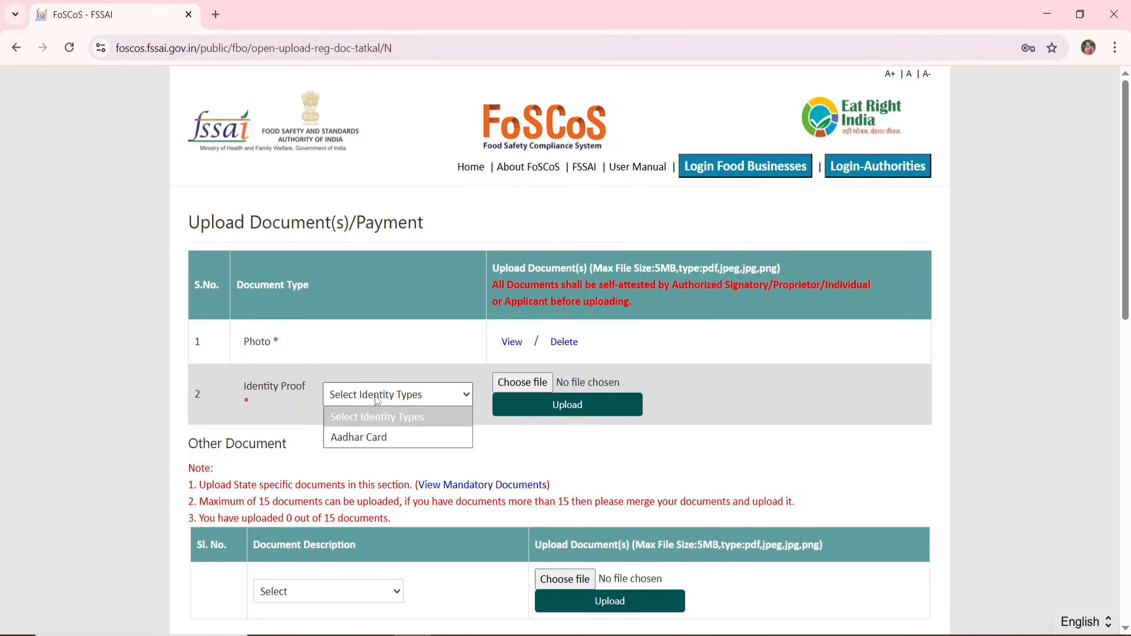
{"action": "left_click", "coordinate": [378, 438]}
{"action": "left_click", "coordinate": [522, 383]}
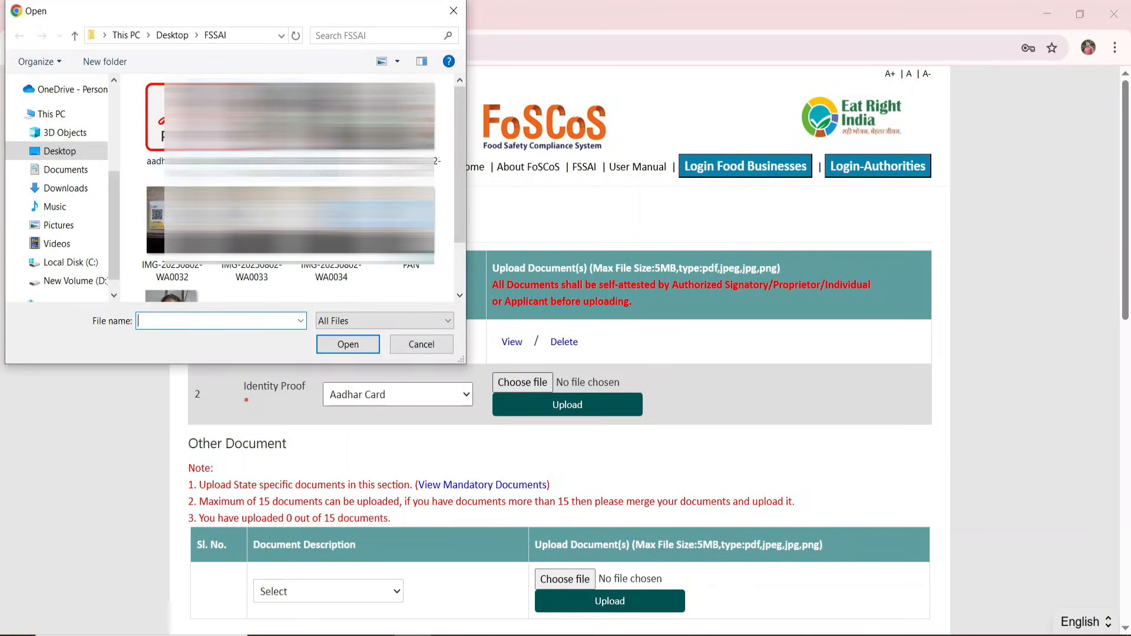
{"action": "double_click", "coordinate": [171, 118]}
{"action": "left_click", "coordinate": [571, 406]}
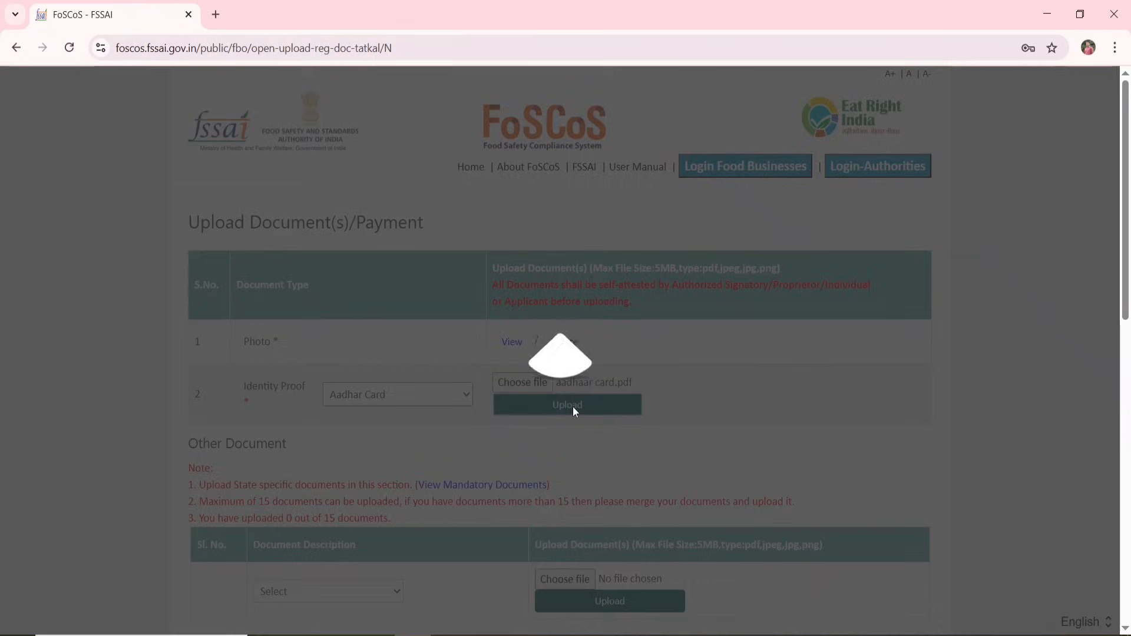
Upload the product file under Other Document as Product Specification Document - by Manufacturers of Dairy Analogues.
{"action": "scroll", "coordinate": [433, 462], "scroll_direction": "down", "scroll_amount": 4}
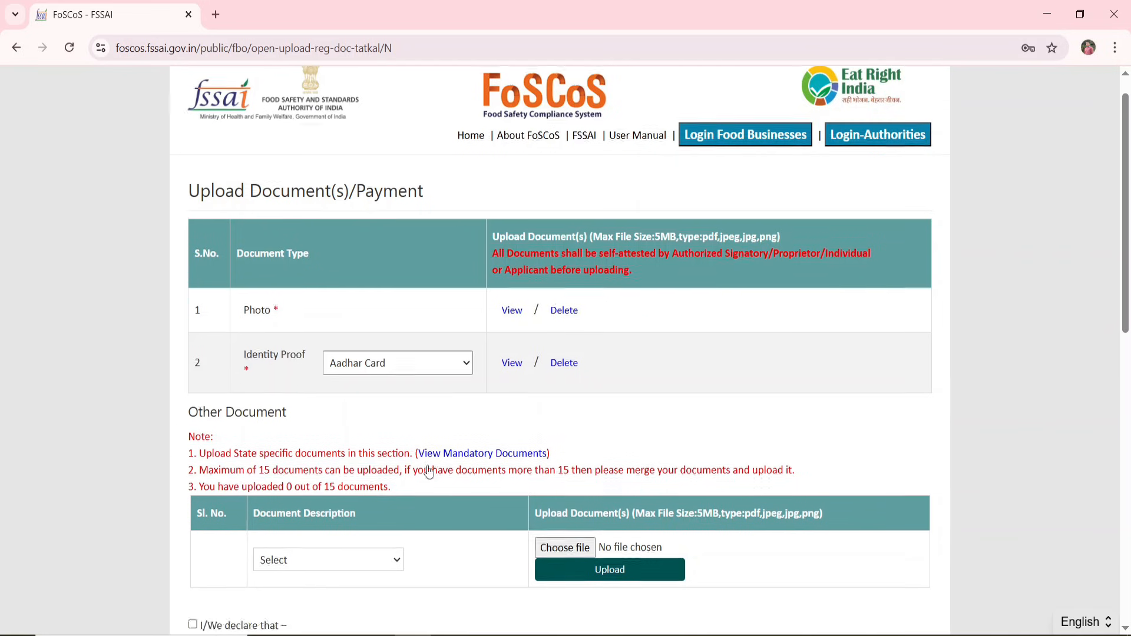
{"action": "left_click", "coordinate": [338, 366]}
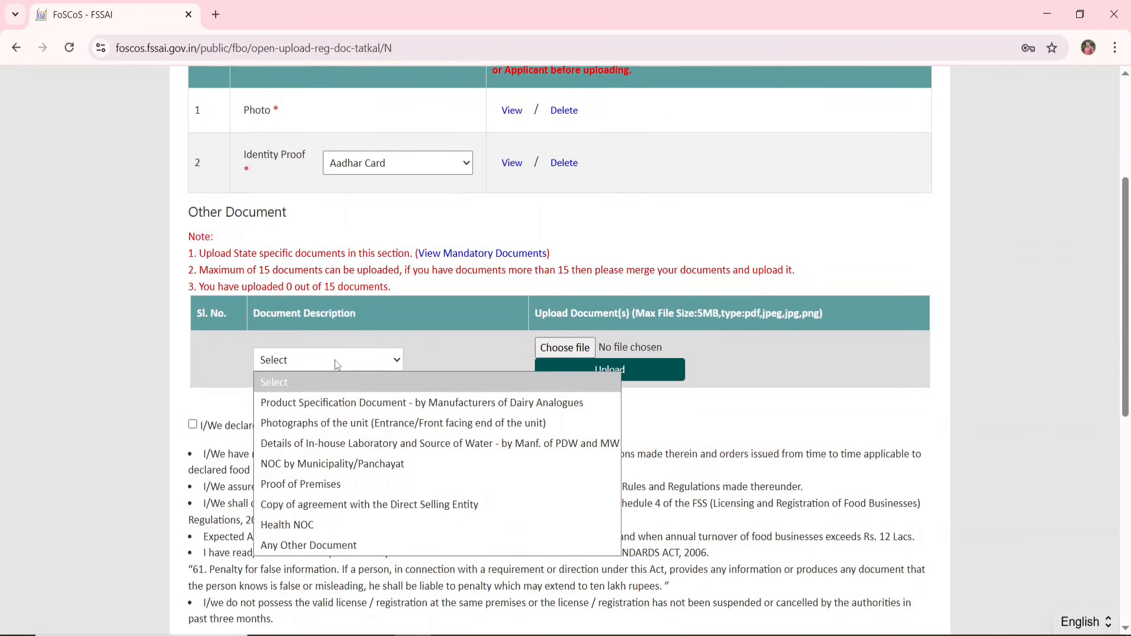
{"action": "left_click", "coordinate": [349, 406]}
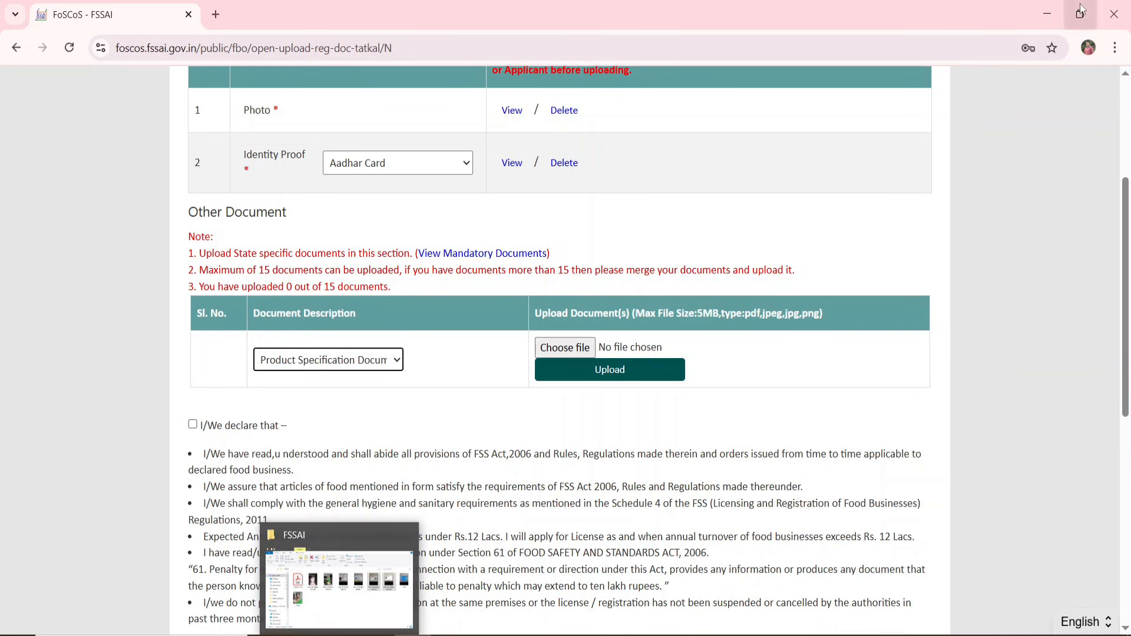
{"action": "left_click", "coordinate": [559, 349]}
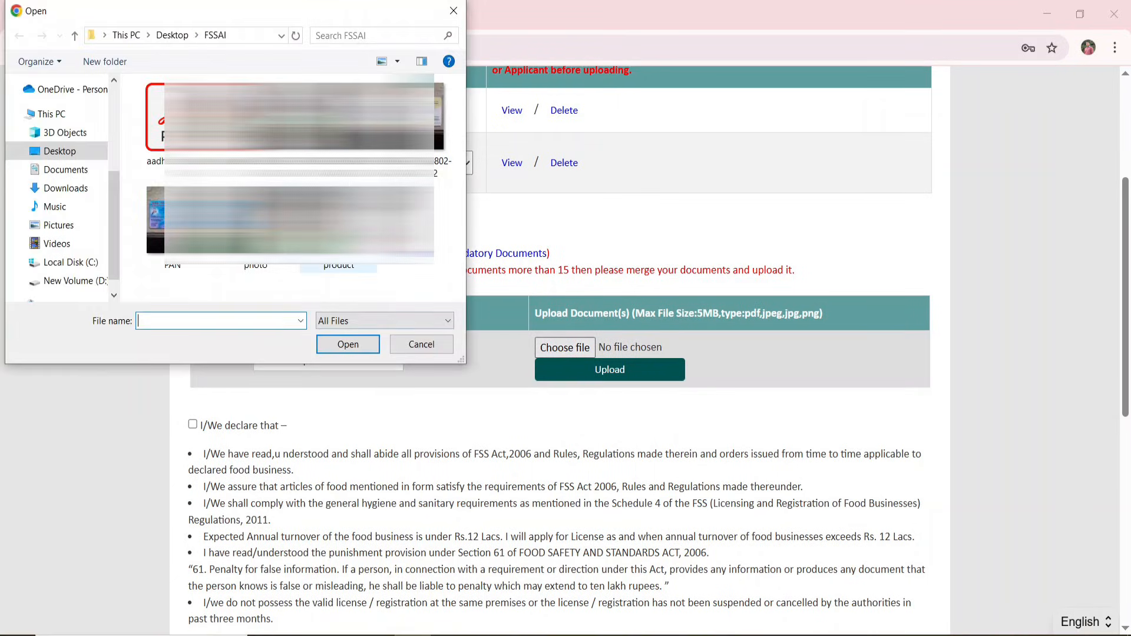
{"action": "double_click", "coordinate": [339, 260]}
{"action": "left_click", "coordinate": [609, 371]}
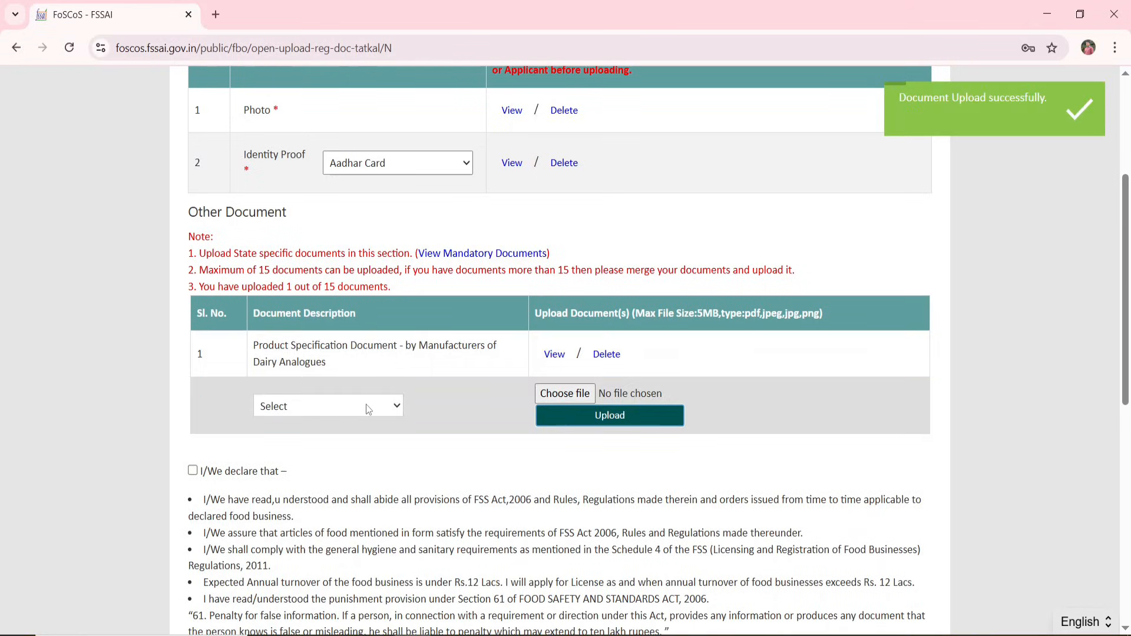
Add an Other Document of type Photographs of the unit (Entrance/Front facing end of the unit) and upload its image.
{"action": "left_click", "coordinate": [366, 407]}
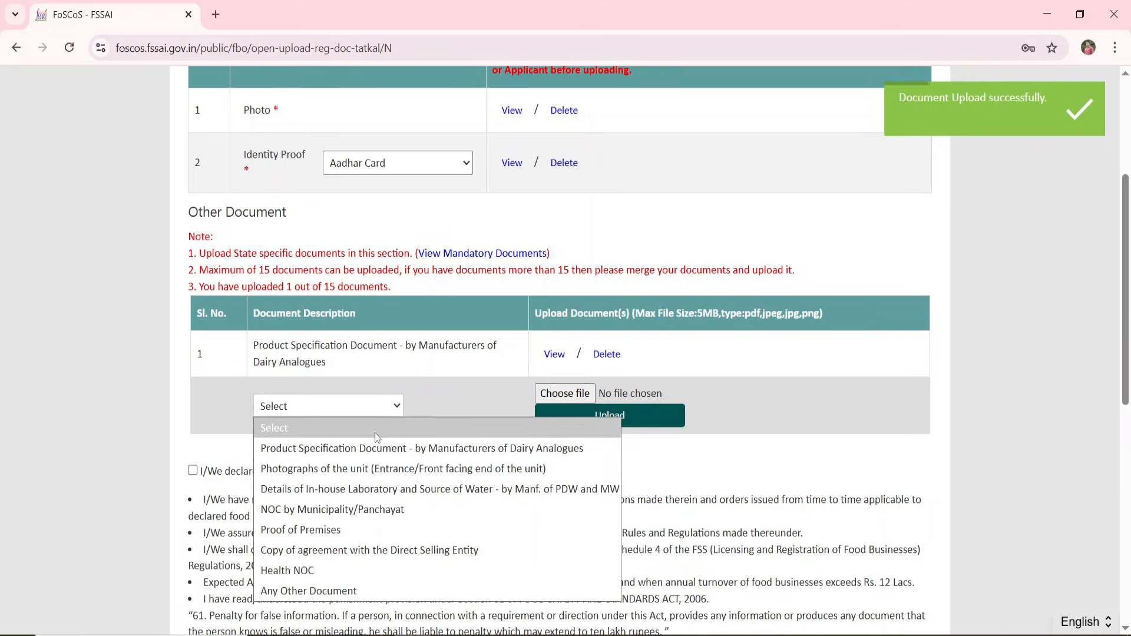
{"action": "left_click", "coordinate": [451, 472]}
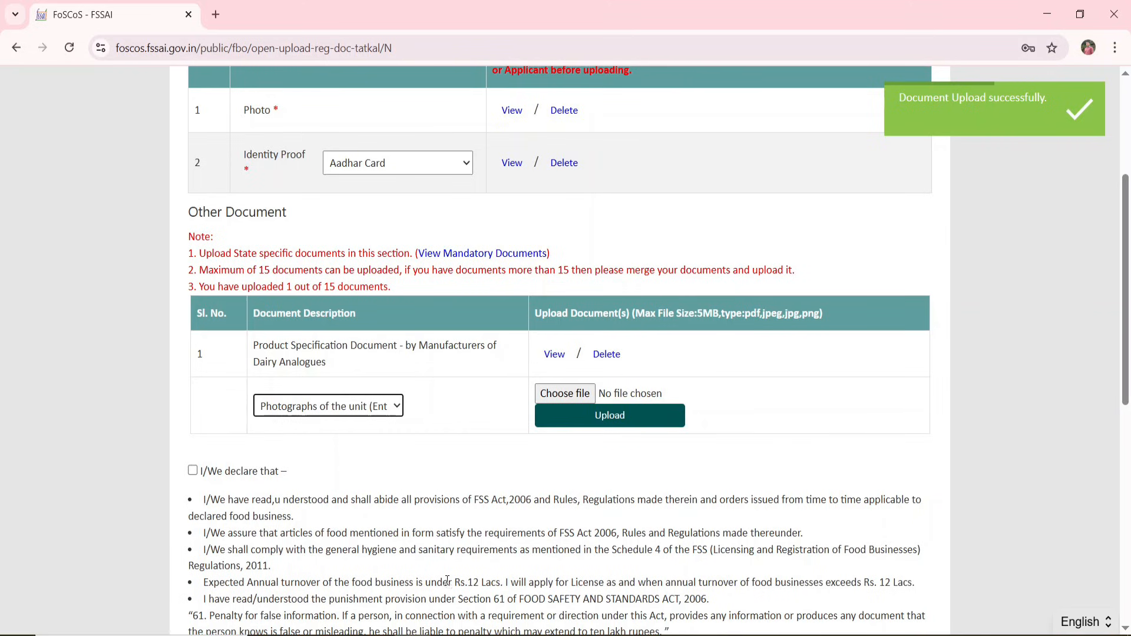
{"action": "left_click", "coordinate": [567, 395]}
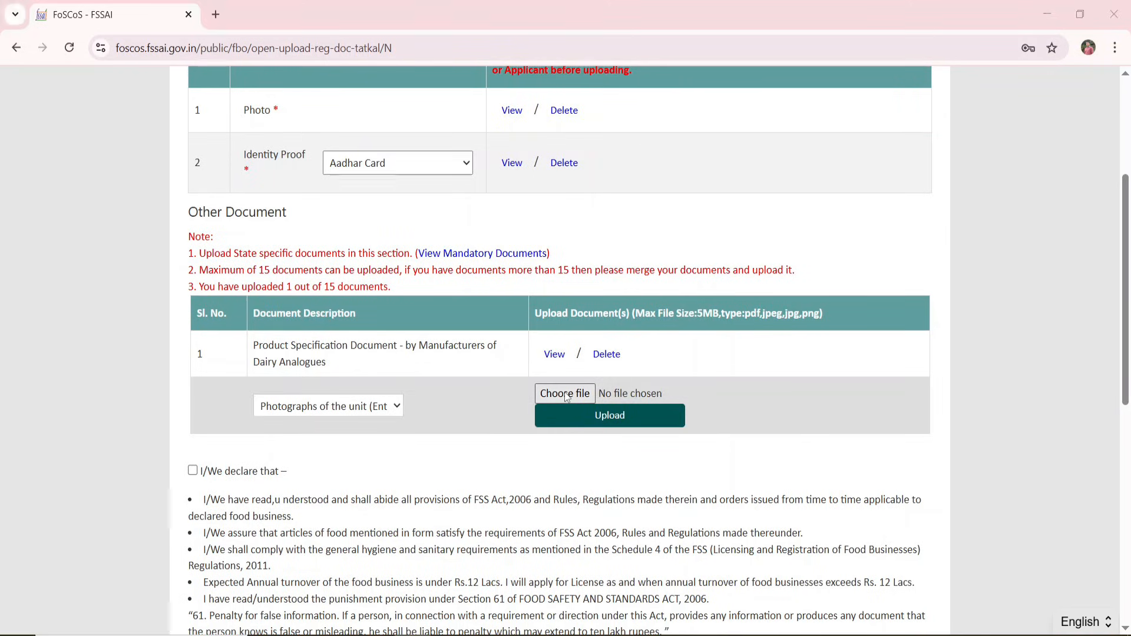
{"action": "double_click", "coordinate": [280, 233]}
{"action": "left_click", "coordinate": [596, 423]}
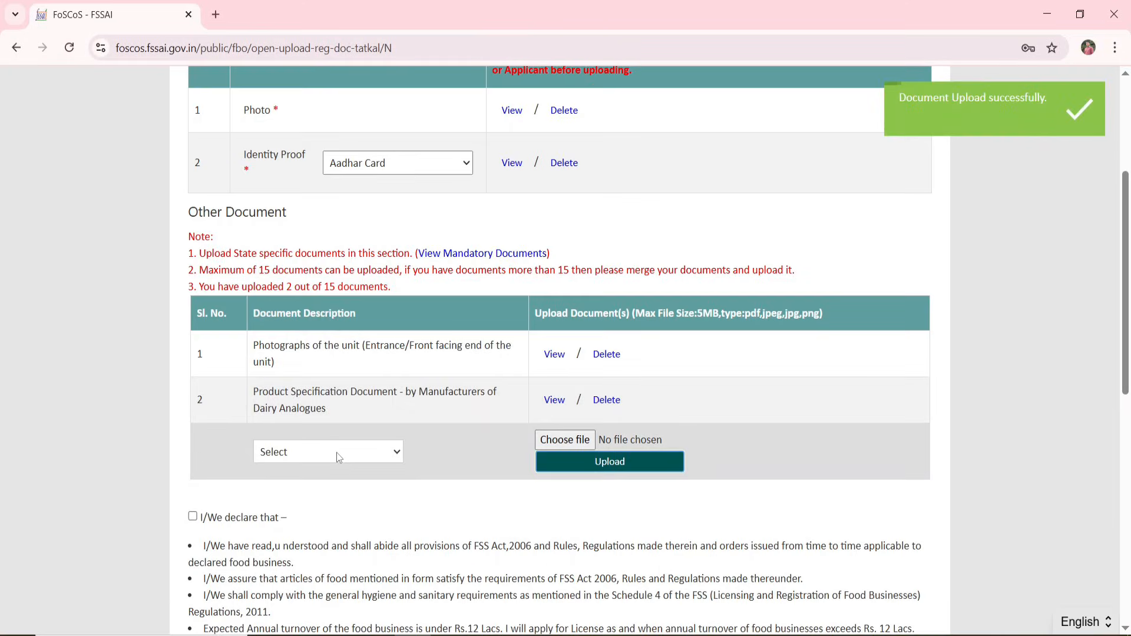
Accept the I/We declare statement and choose Online Payment through RazorPay as the payment option.
{"action": "left_click", "coordinate": [339, 458]}
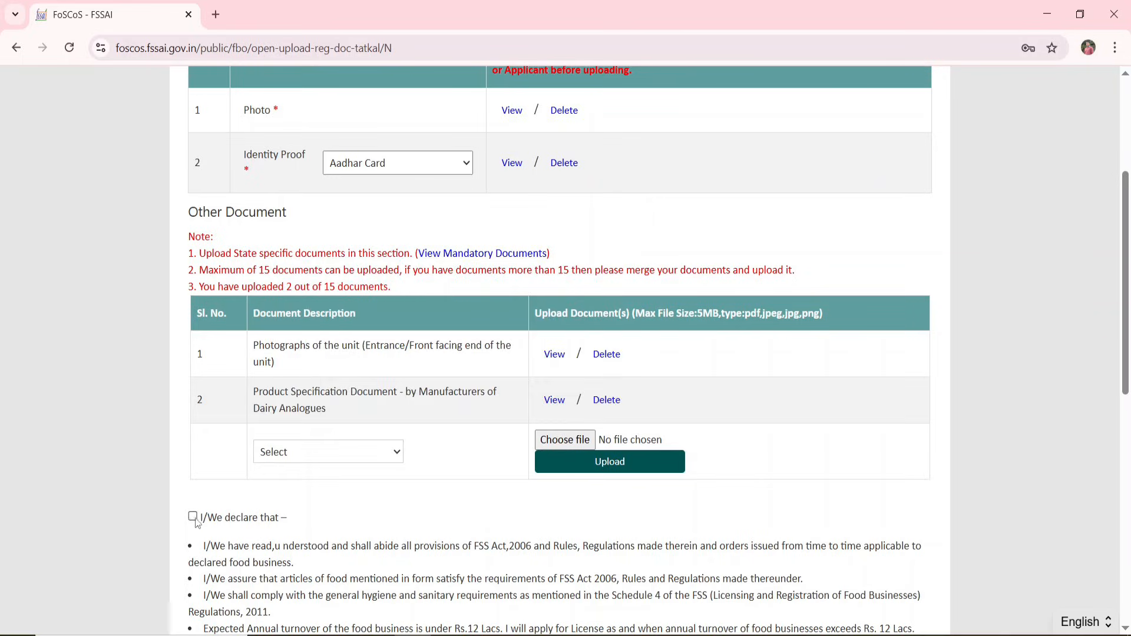
{"action": "left_click", "coordinate": [193, 517]}
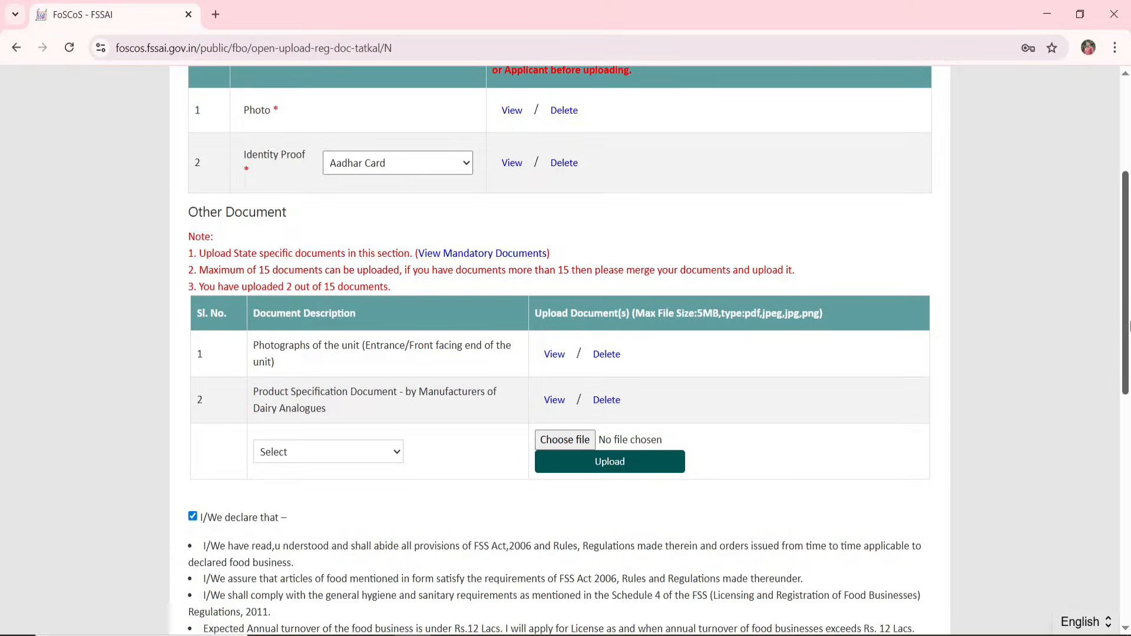
{"action": "scroll", "coordinate": [1129, 327], "scroll_direction": "down", "scroll_amount": 6}
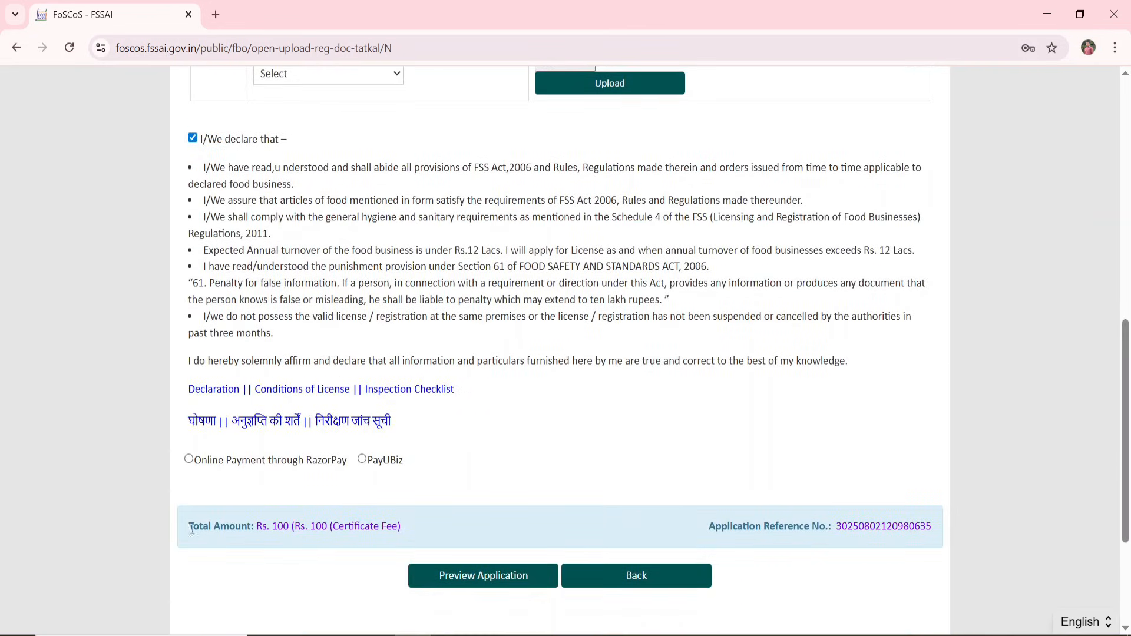
{"action": "left_click", "coordinate": [188, 459]}
{"action": "scroll", "coordinate": [421, 491], "scroll_direction": "down", "scroll_amount": 1}
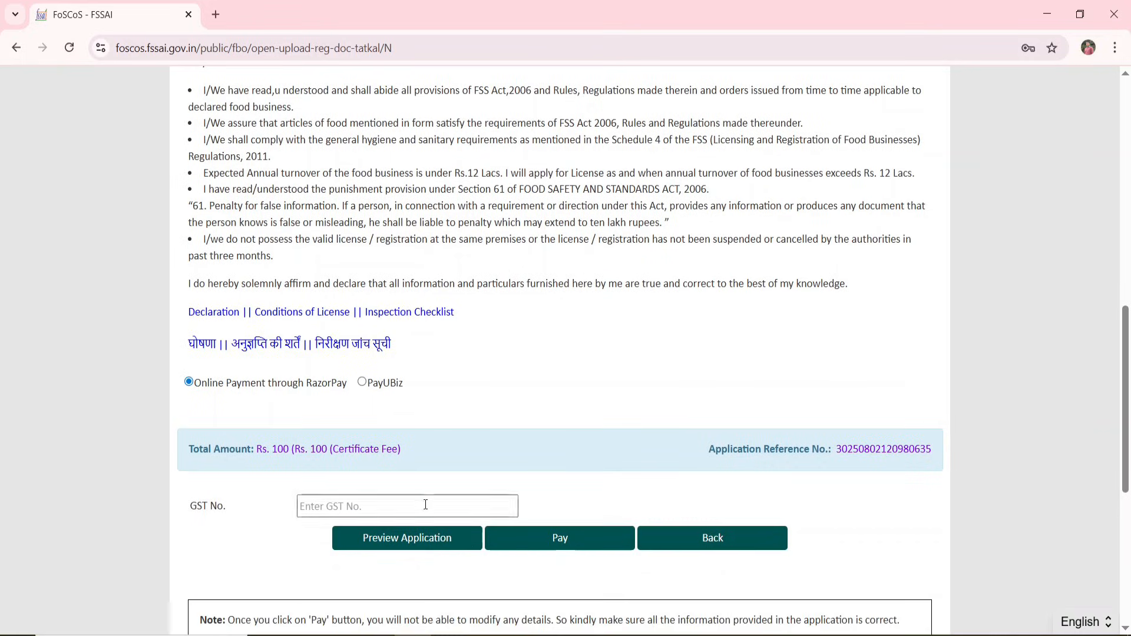
Start the payment and e-sign the application by Aadhar, entering the Aadhaar number and the verification code sent to the registered mobile.
{"action": "left_click", "coordinate": [588, 543]}
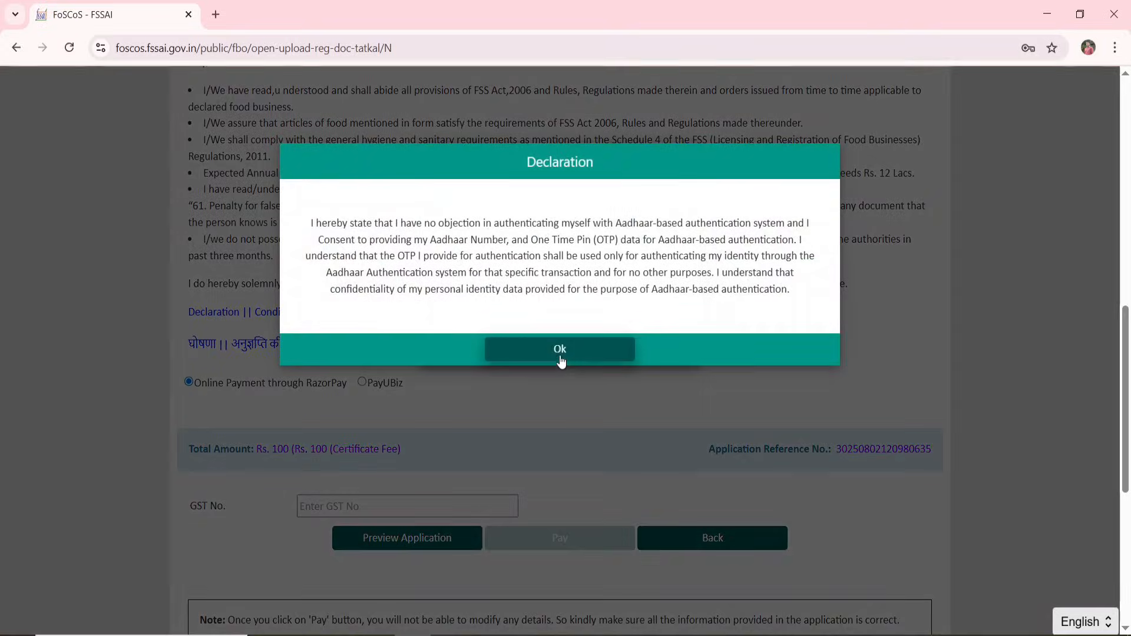
{"action": "left_click", "coordinate": [561, 352]}
{"action": "left_click", "coordinate": [462, 301]}
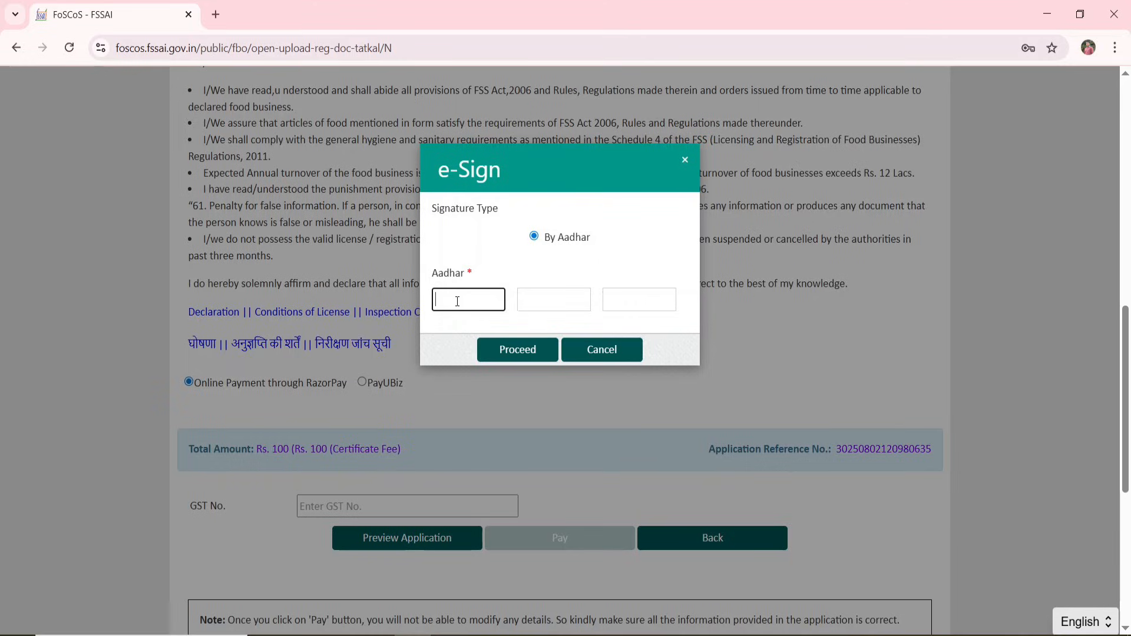
{"action": "type", "text": "6"}
{"action": "left_click", "coordinate": [514, 350]}
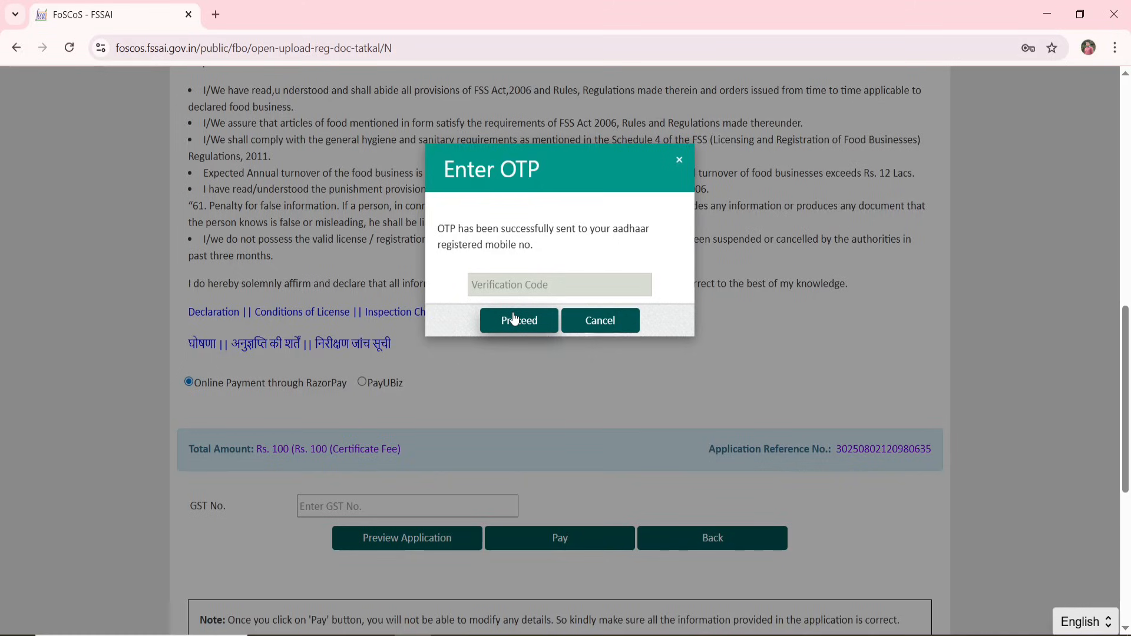
{"action": "key", "text": "ctrl+v"}
{"action": "left_click", "coordinate": [538, 327]}
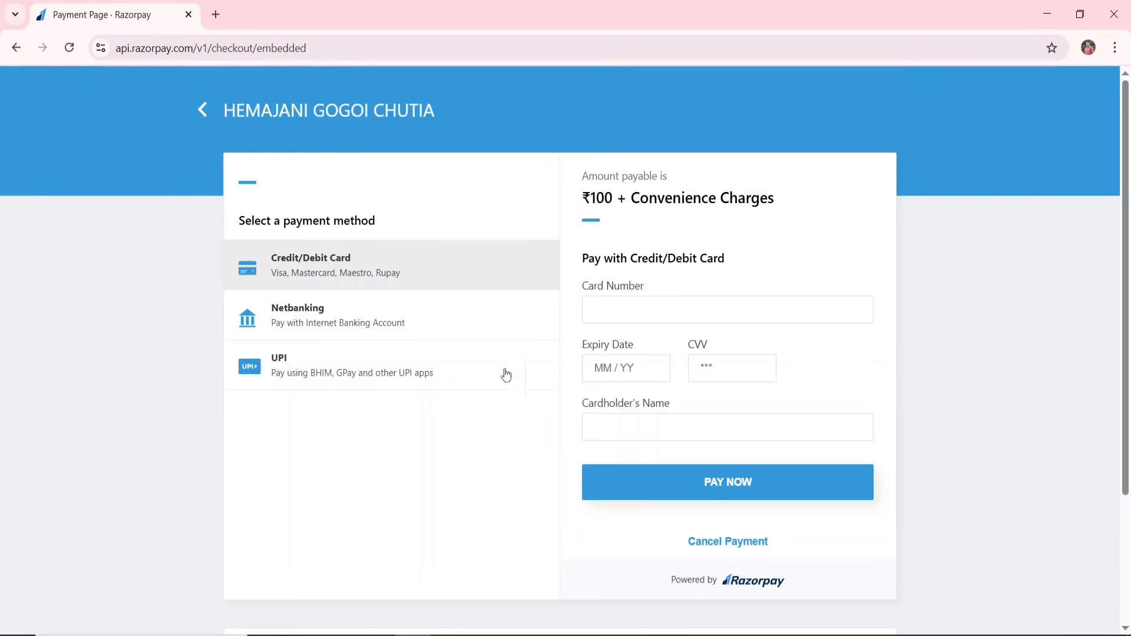
Pay the registration fee by UPI, entering the payer's VPA and accepting the fees breakup.
{"action": "left_click", "coordinate": [348, 365]}
{"action": "left_click", "coordinate": [612, 307]}
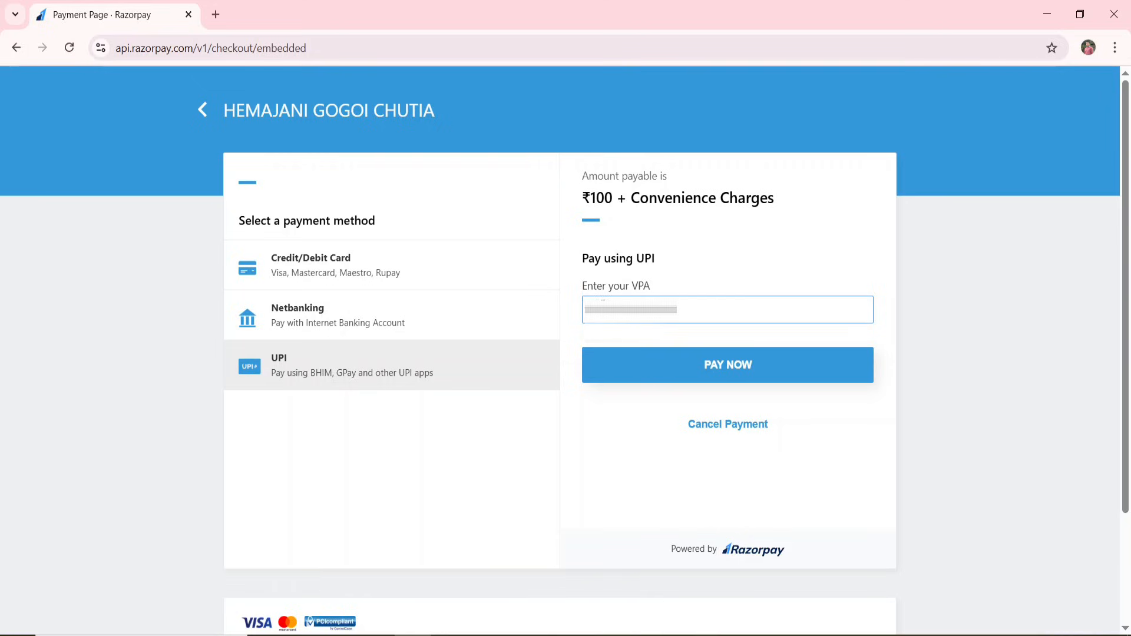
{"action": "type", "text": "@okhdfcbank"}
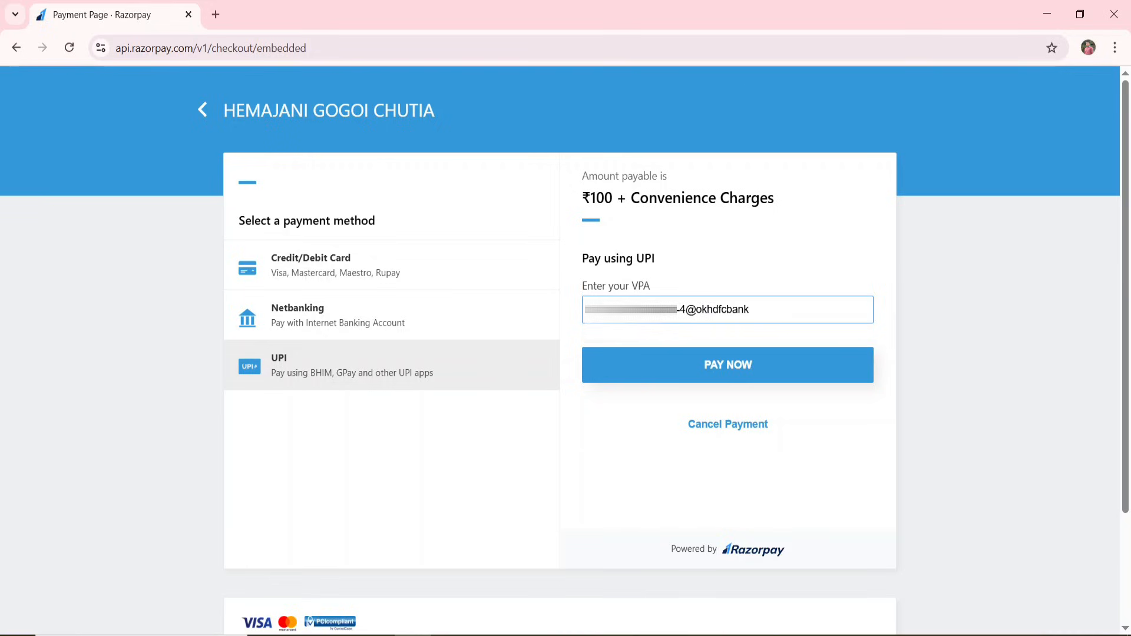
{"action": "left_click", "coordinate": [699, 367]}
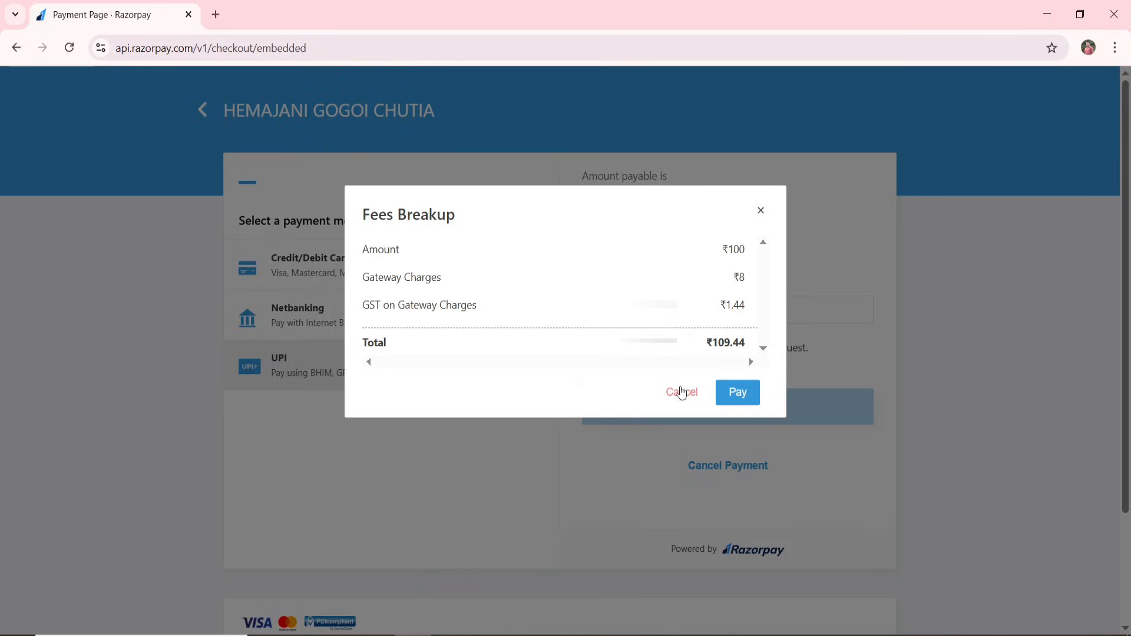
{"action": "left_click", "coordinate": [738, 393]}
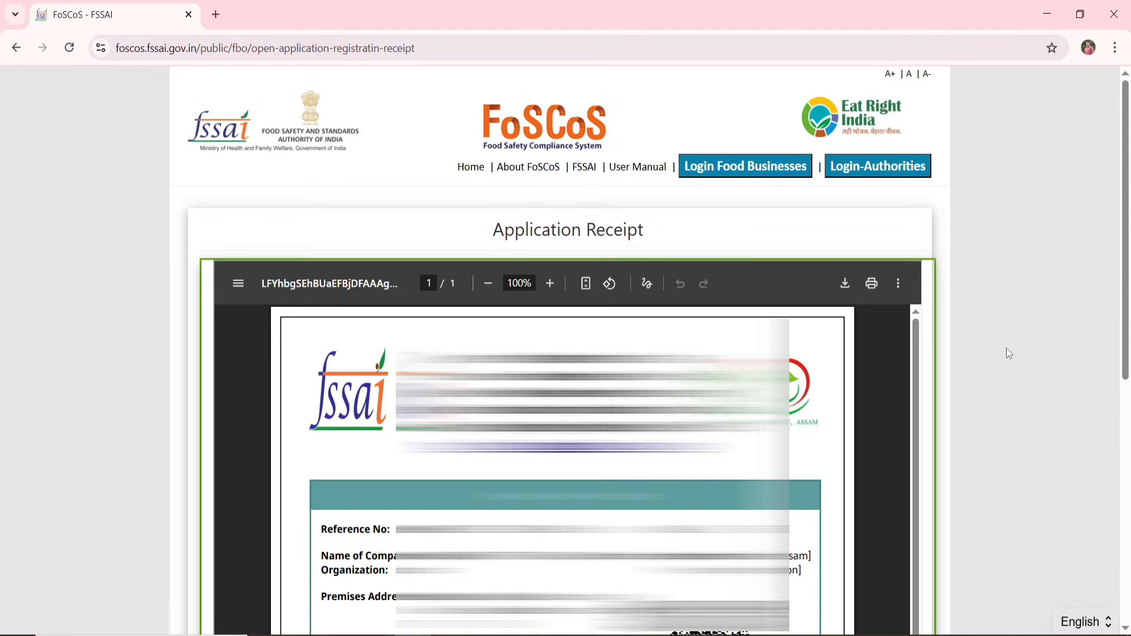
Download the application receipt as a PDF named Receipt into the FSSAI folder on the Desktop.
{"action": "scroll", "coordinate": [1005, 354], "scroll_direction": "down", "scroll_amount": 3}
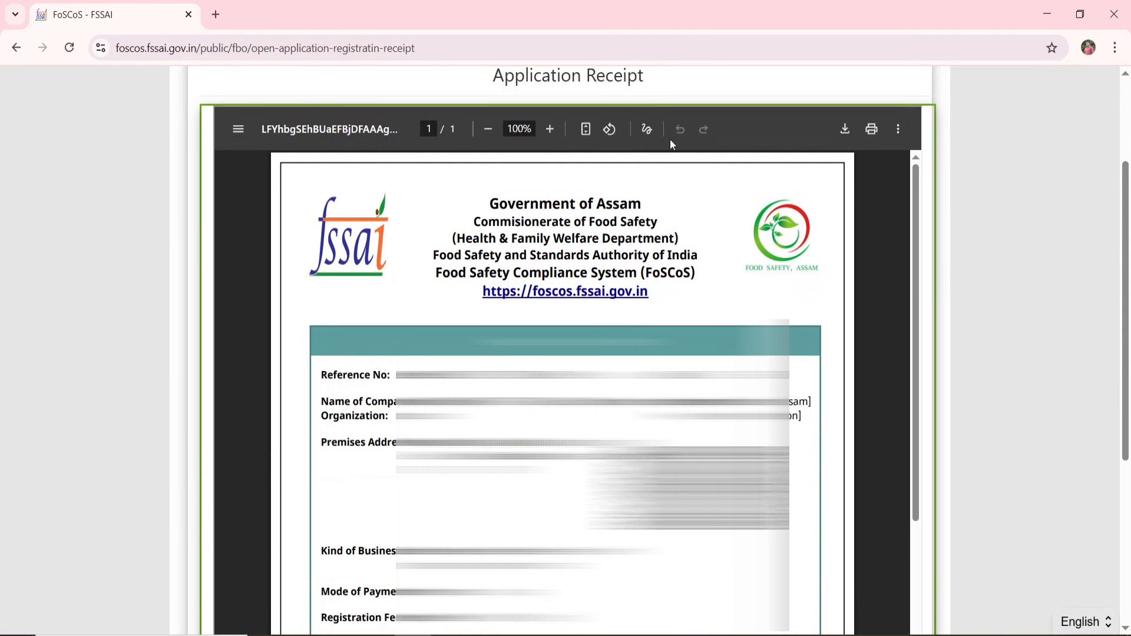
{"action": "scroll", "coordinate": [673, 145], "scroll_direction": "up", "scroll_amount": 2}
{"action": "left_click", "coordinate": [845, 206]}
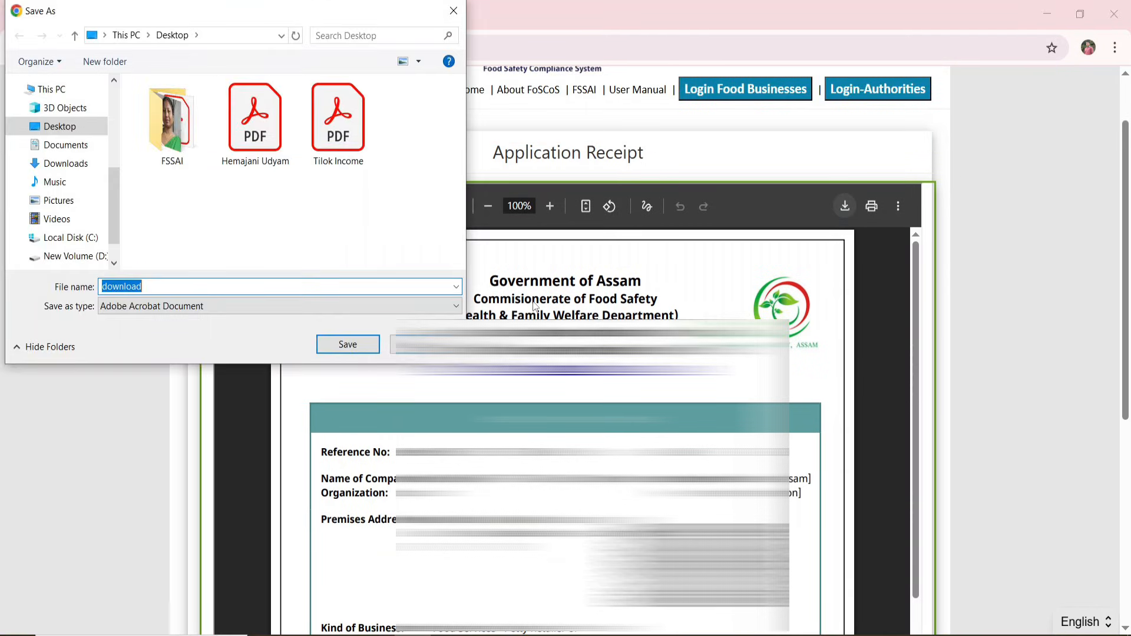
{"action": "double_click", "coordinate": [171, 124]}
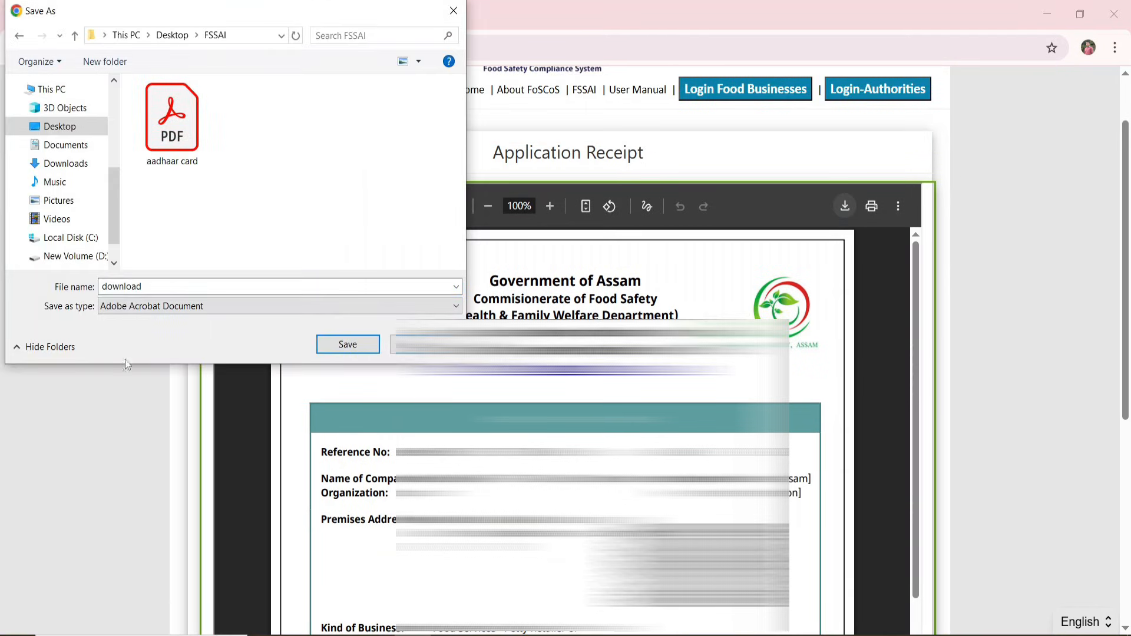
{"action": "type", "text": "Receip"}
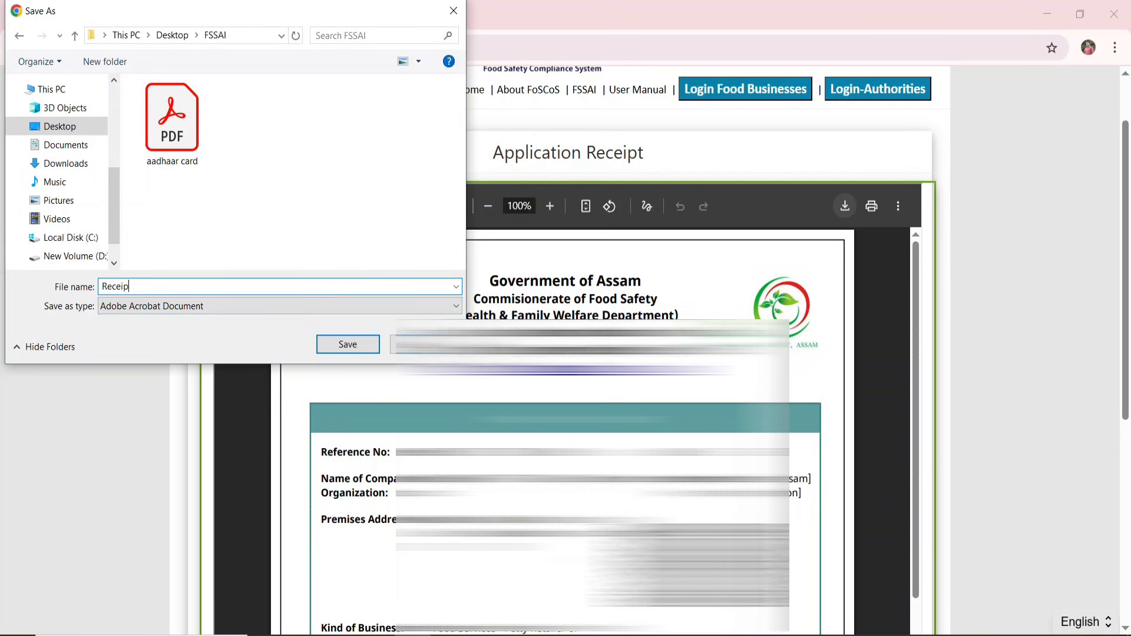
{"action": "type", "text": "t"}
{"action": "key", "text": "Return"}
{"action": "scroll", "coordinate": [957, 328], "scroll_direction": "down", "scroll_amount": 4}
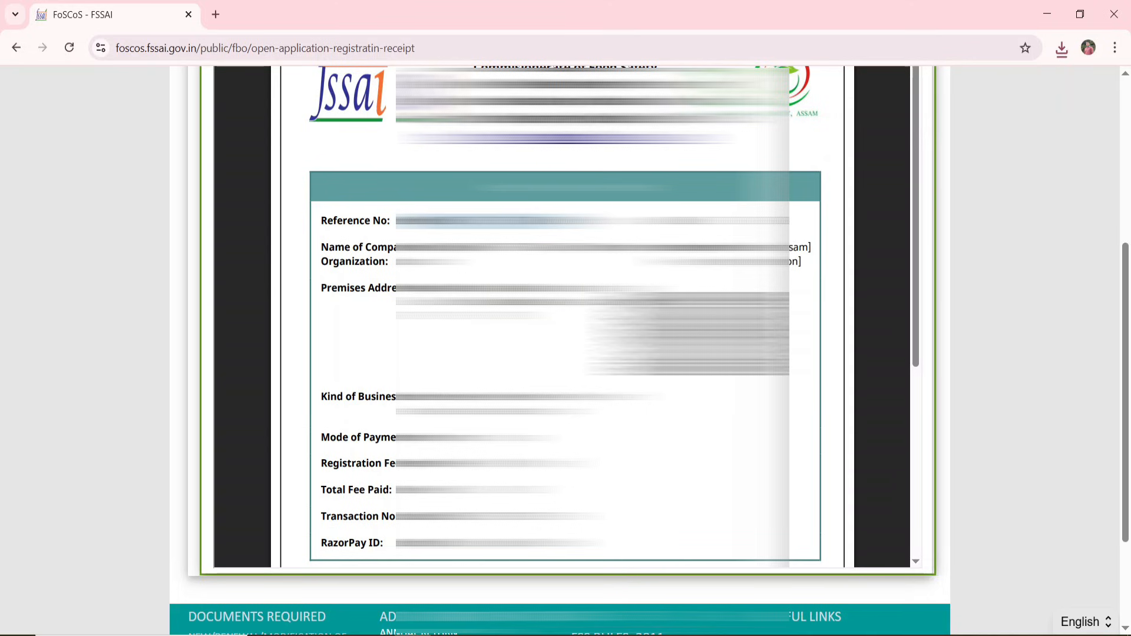
{"action": "scroll", "coordinate": [786, 170], "scroll_direction": "down", "scroll_amount": 8}
{"action": "scroll", "coordinate": [786, 171], "scroll_direction": "up", "scroll_amount": 15}
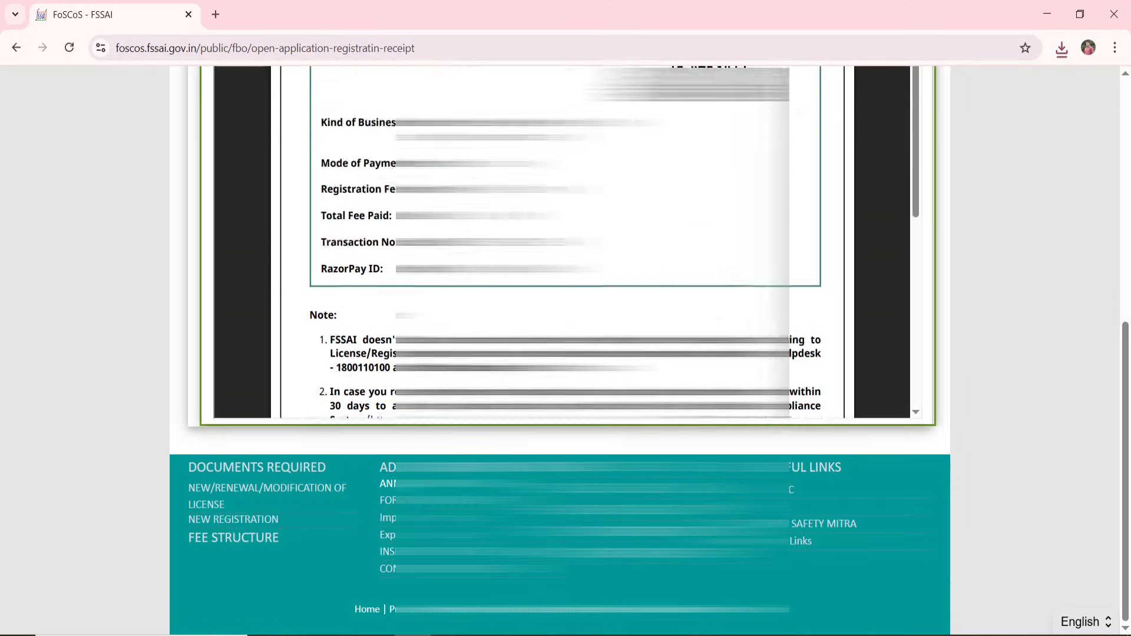
Open the food business login and proceed with the application number and the captcha under User Sign-in.
{"action": "left_click", "coordinate": [786, 171]}
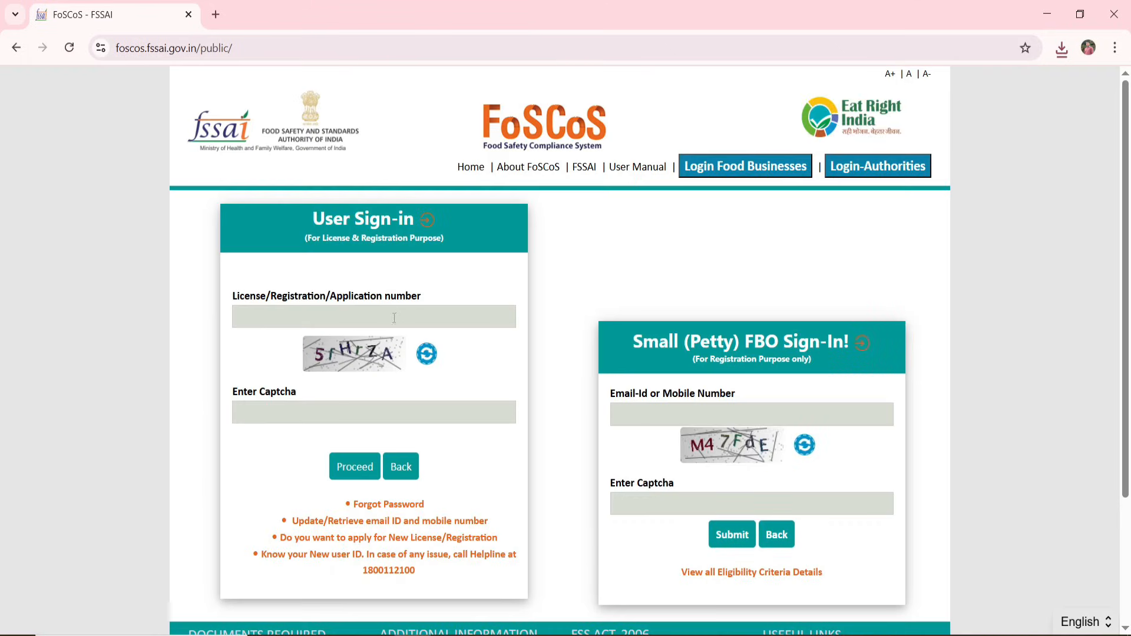
{"action": "left_click", "coordinate": [395, 318]}
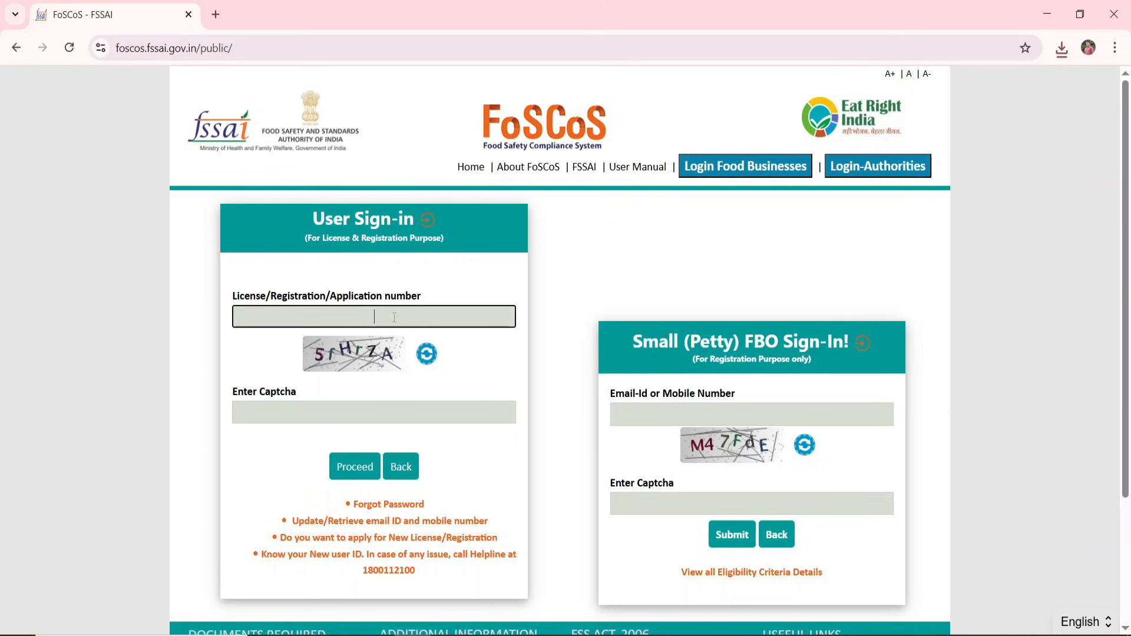
{"action": "key", "text": "ctrl+v"}
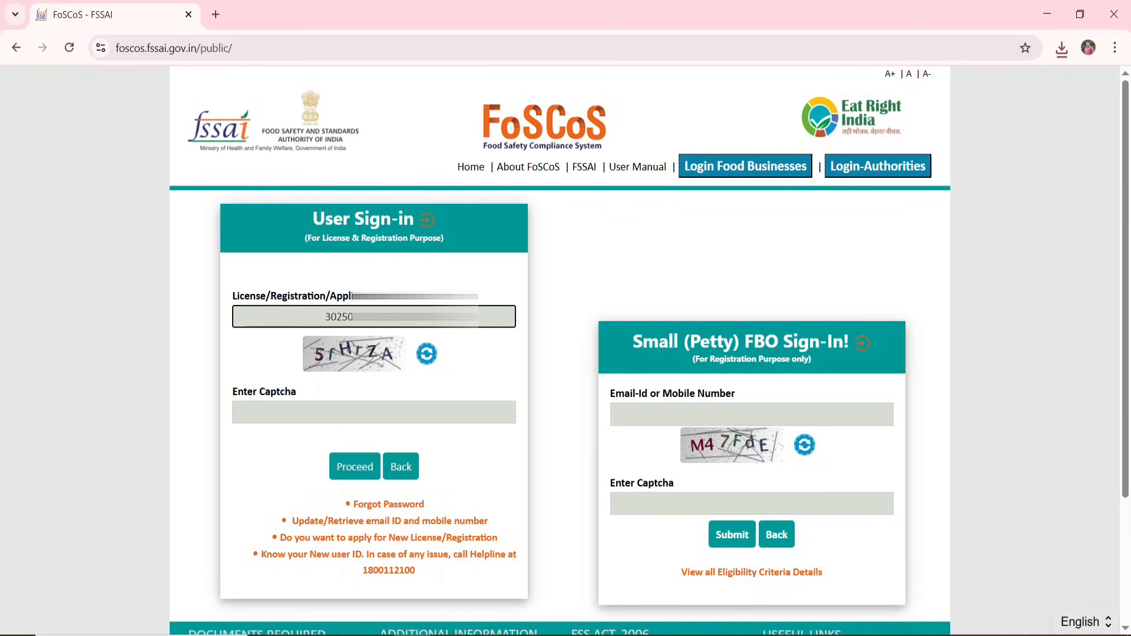
{"action": "left_click", "coordinate": [363, 416]}
{"action": "type", "text": "5"}
{"action": "type", "text": "fHrZA"}
{"action": "left_click", "coordinate": [348, 472]}
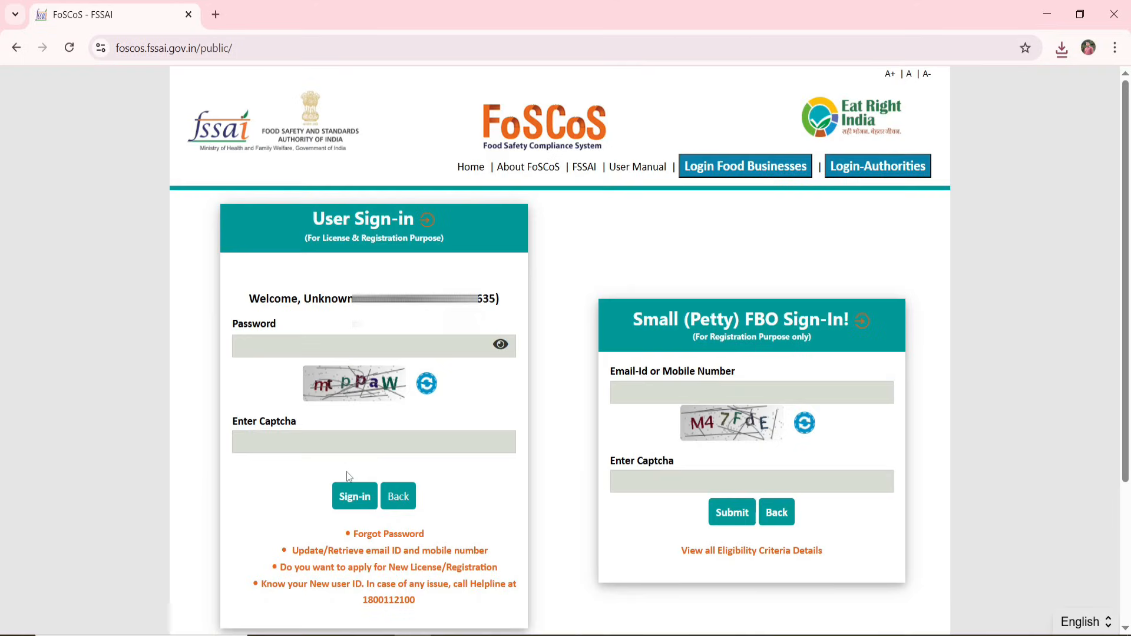
Sign in with the account password and captcha, and dismiss the offer to save the password.
{"action": "left_click", "coordinate": [297, 341]}
{"action": "type", "text": "••••••••"}
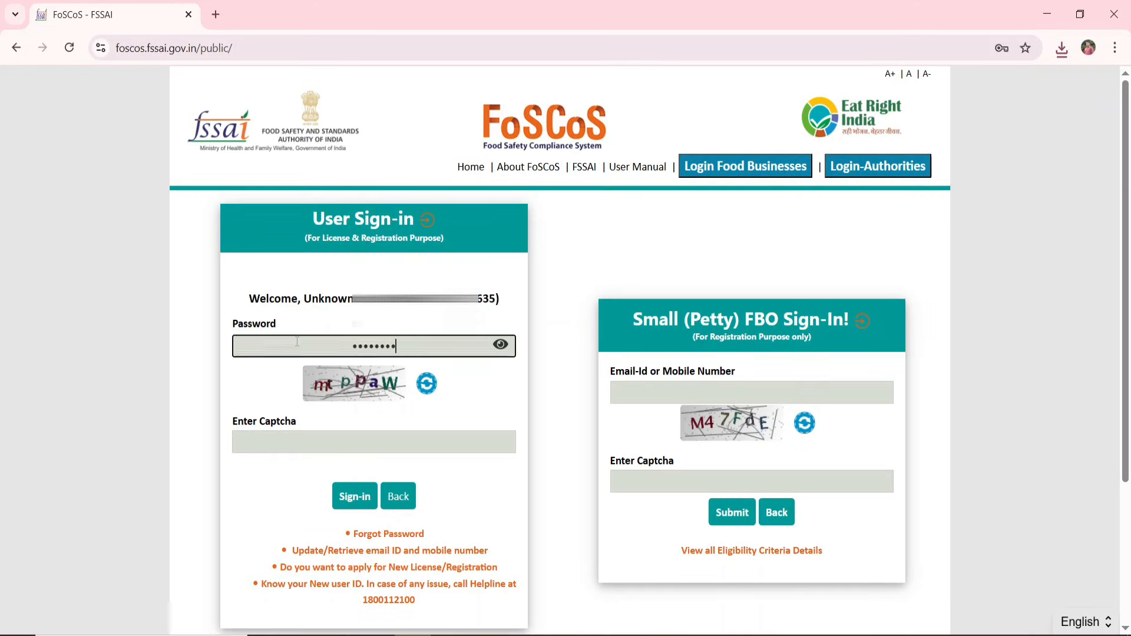
{"action": "type", "text": "••••••"}
{"action": "key", "text": "Tab"}
{"action": "left_click", "coordinate": [348, 496]}
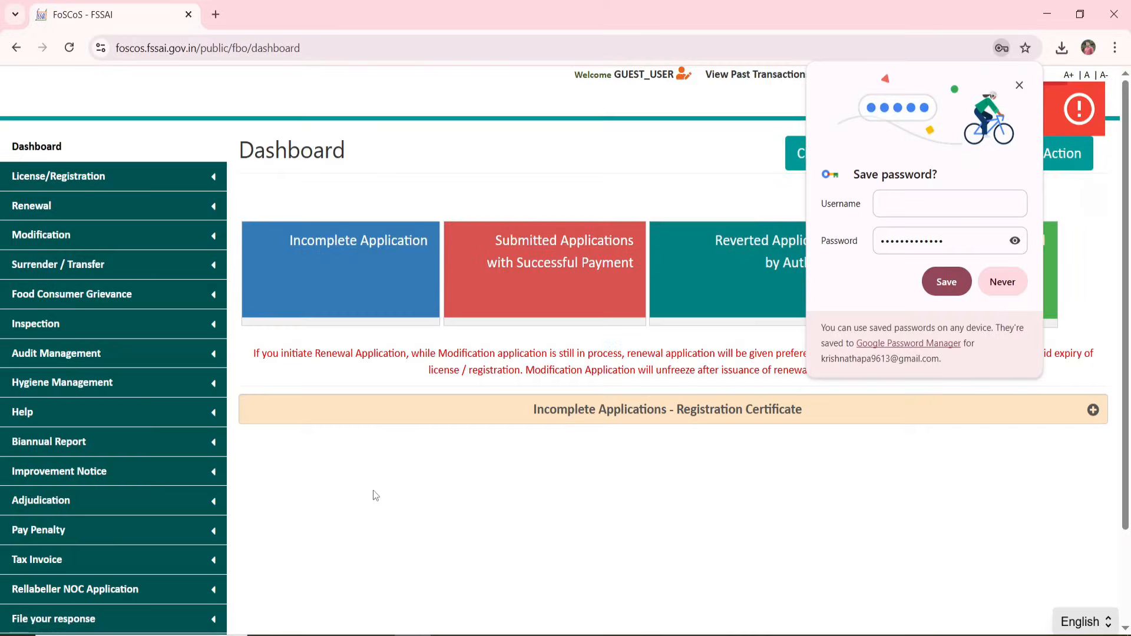
{"action": "left_click", "coordinate": [1020, 89]}
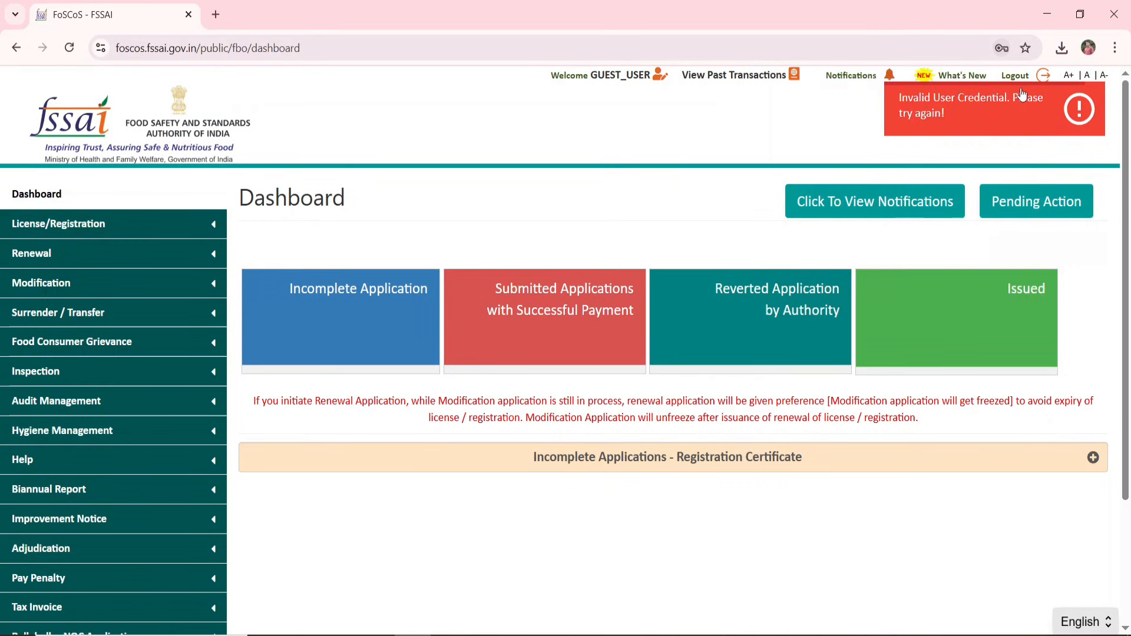
Show the Issued applications on the dashboard and expand the Issued - Registration Certificate list.
{"action": "left_click", "coordinate": [971, 317]}
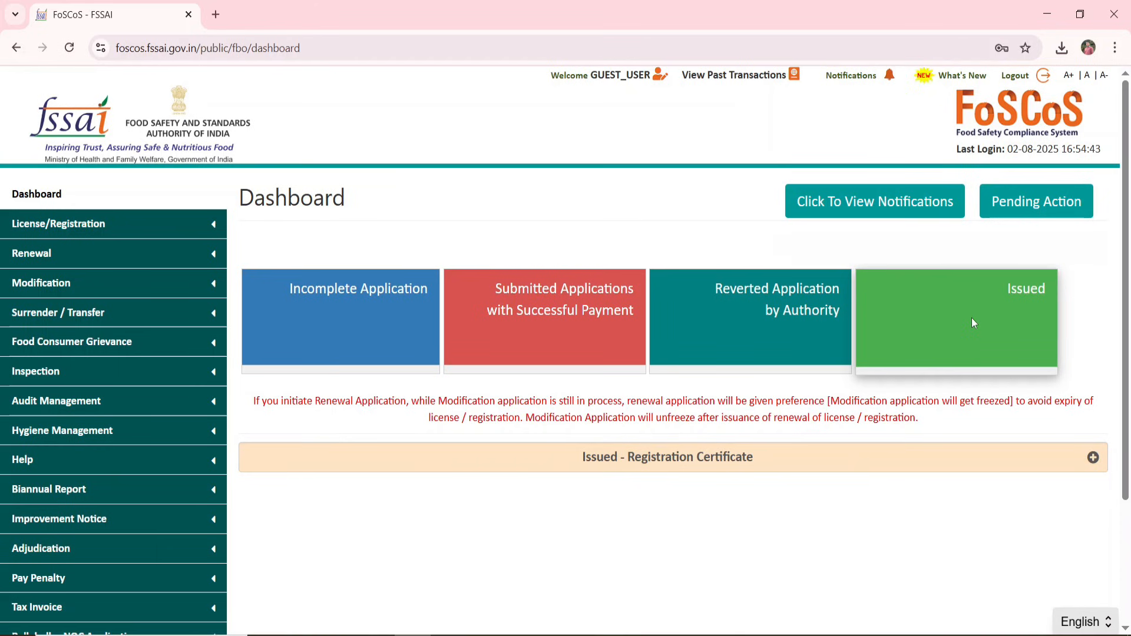
{"action": "left_click", "coordinate": [1094, 458]}
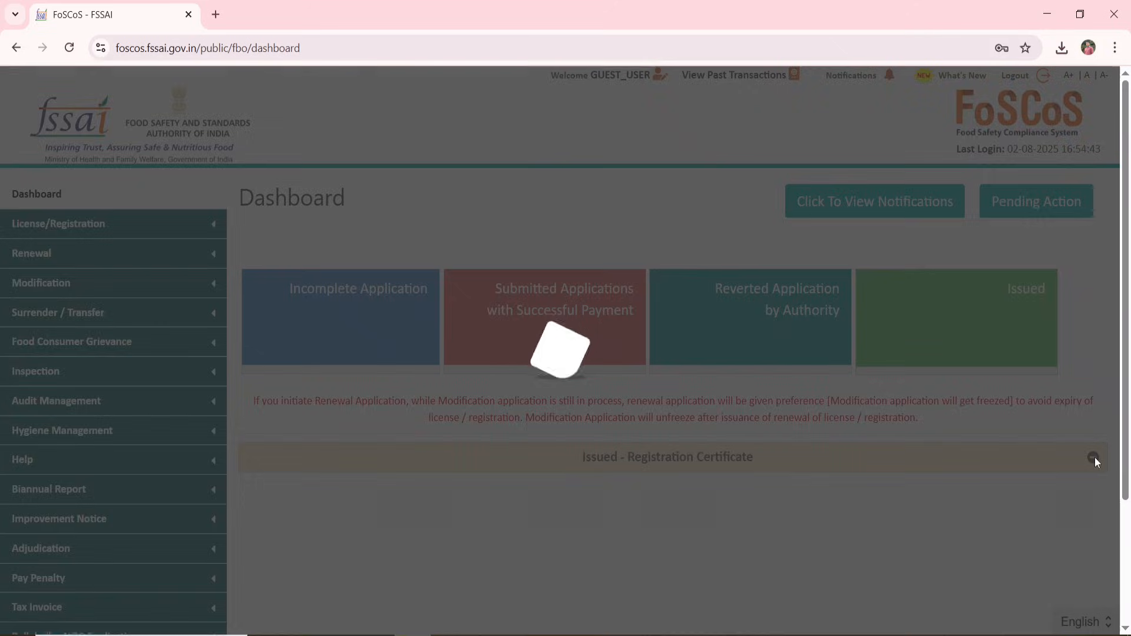
{"action": "scroll", "coordinate": [999, 480], "scroll_direction": "down", "scroll_amount": 3}
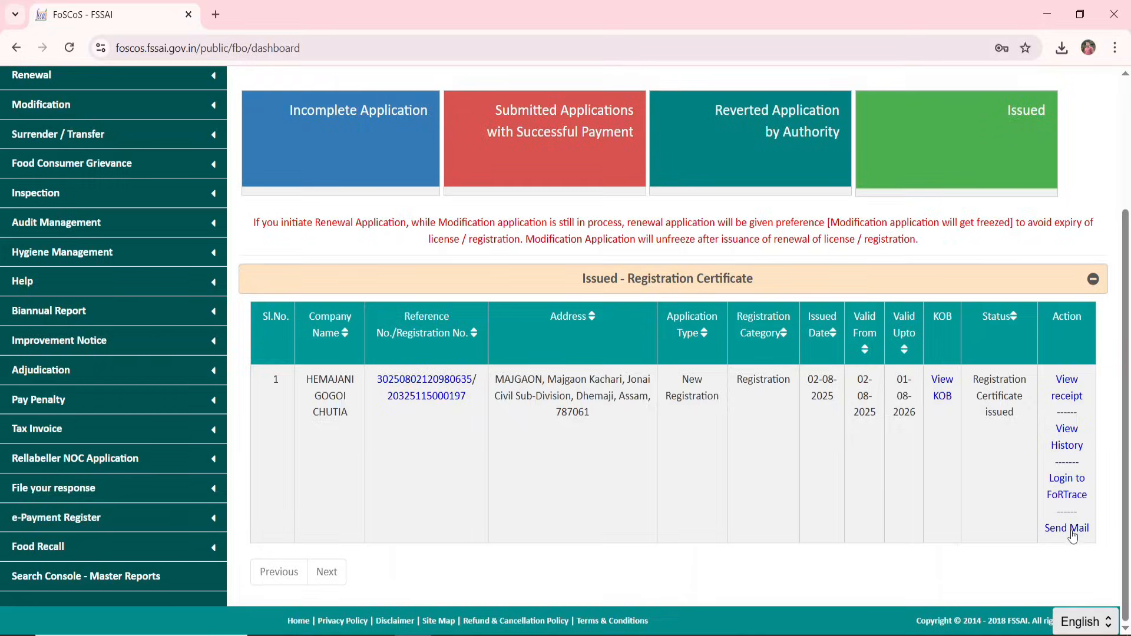
Open the submitted application form from its reference number, look through it and close it.
{"action": "left_click", "coordinate": [431, 384]}
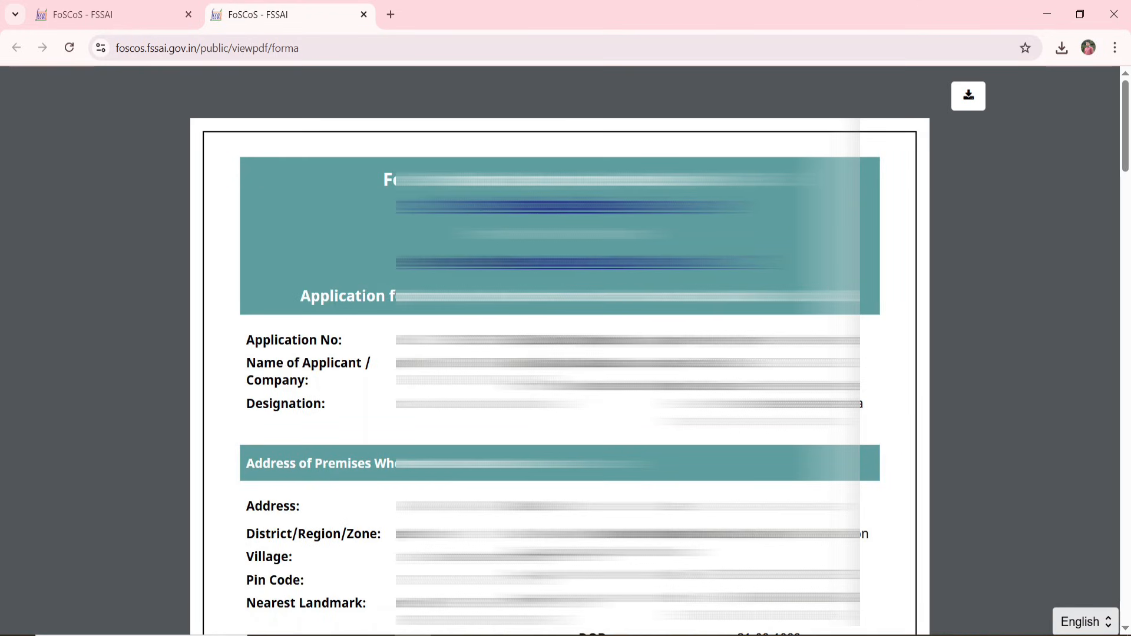
{"action": "scroll", "coordinate": [560, 354], "scroll_direction": "down", "scroll_amount": 20}
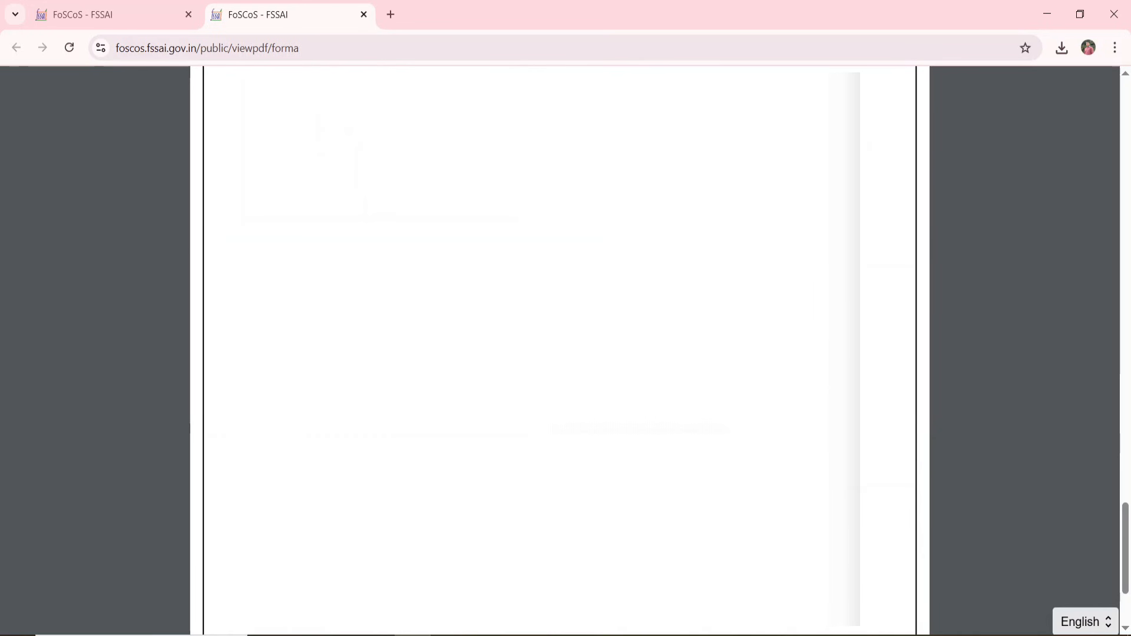
{"action": "scroll", "coordinate": [560, 354], "scroll_direction": "up", "scroll_amount": 15}
{"action": "scroll", "coordinate": [560, 353], "scroll_direction": "up", "scroll_amount": 10}
{"action": "key", "text": "ctrl+w"}
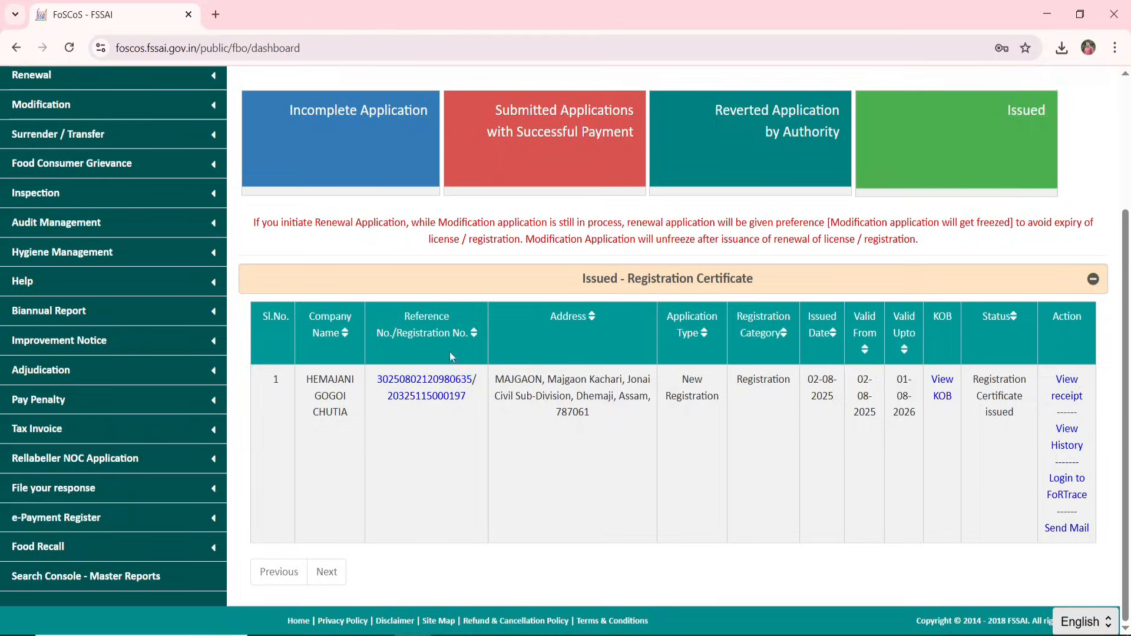
Open the certificate from its registration number and save the PDF as Registration Certificate in the FSSAI folder on the Desktop.
{"action": "left_click", "coordinate": [440, 398]}
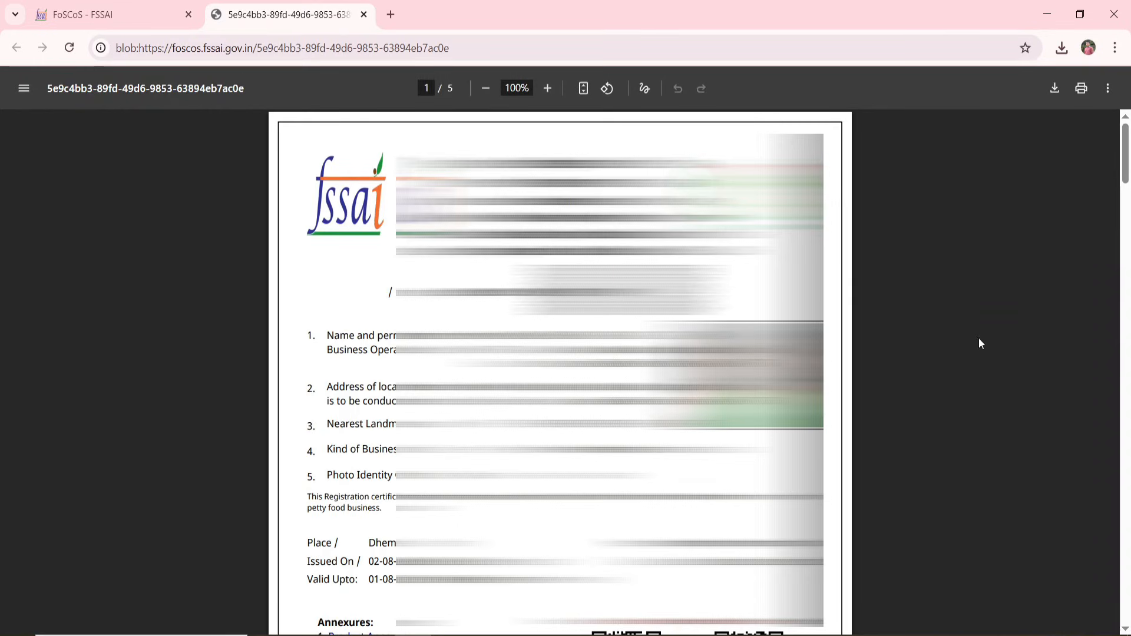
{"action": "left_click_drag", "start_coordinate": [1126, 171], "coordinate": [1130, 559]}
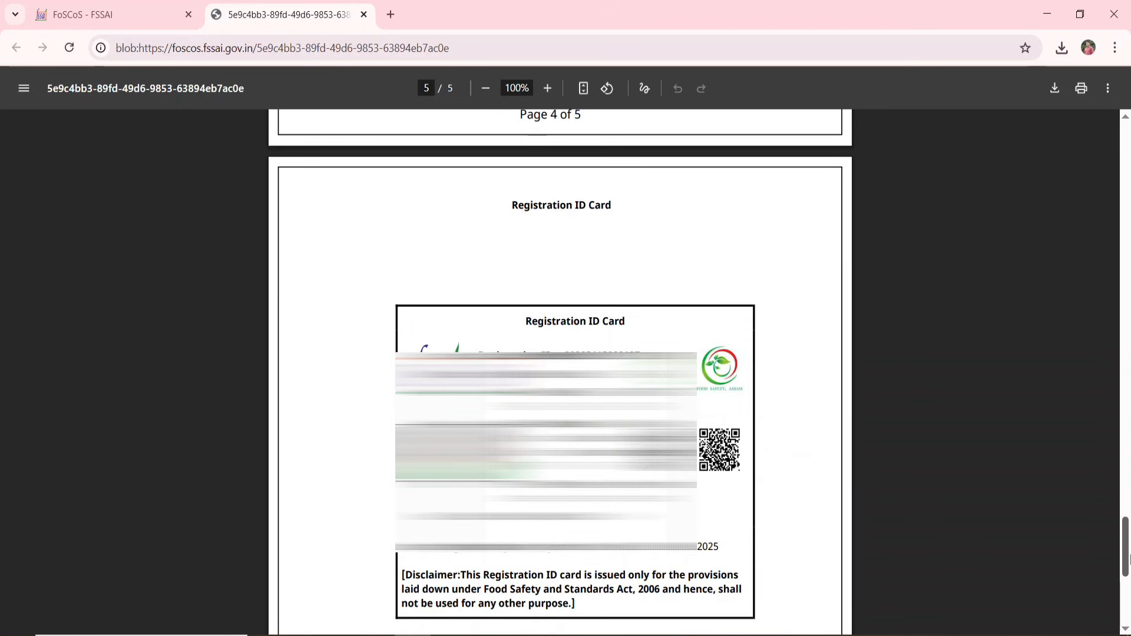
{"action": "left_click", "coordinate": [1055, 88]}
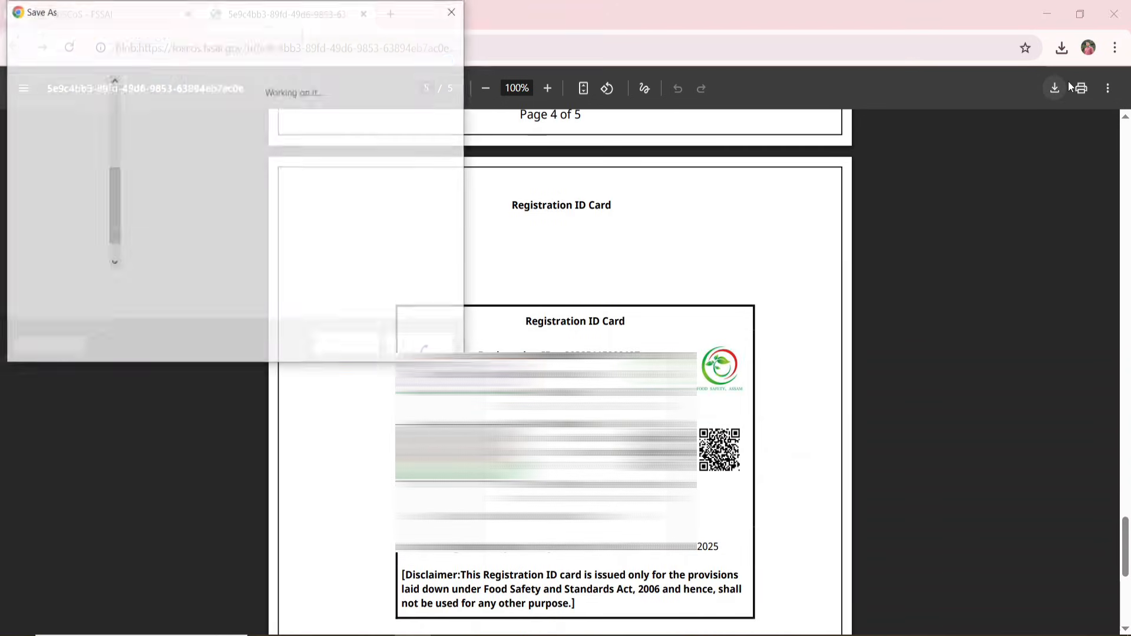
{"action": "type", "text": "Registration Certificate"}
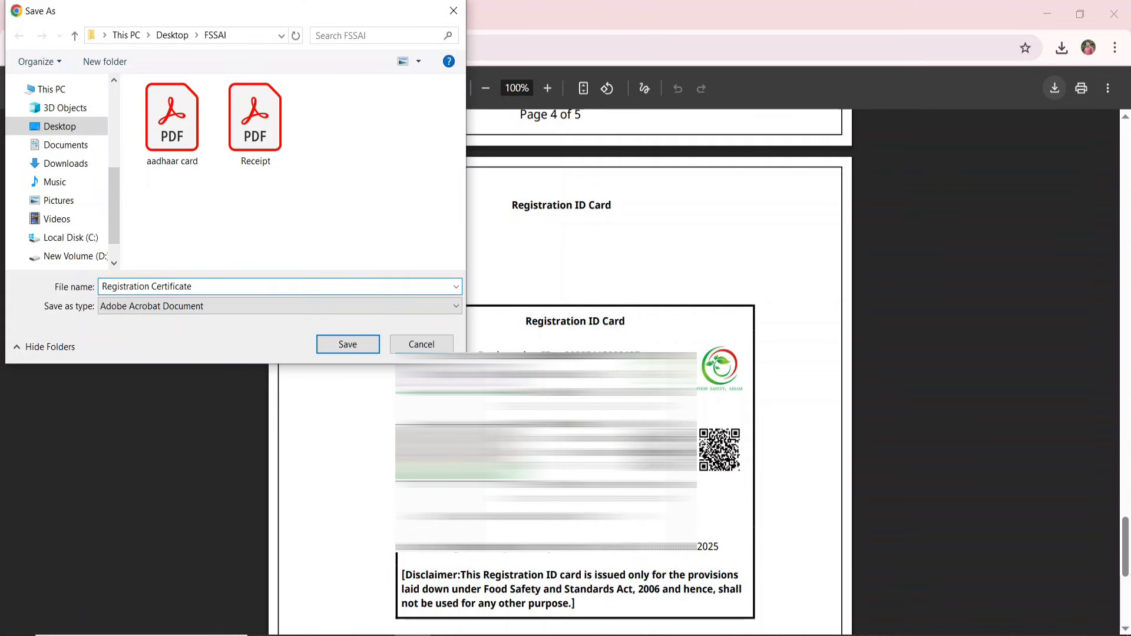
{"action": "key", "text": "Return"}
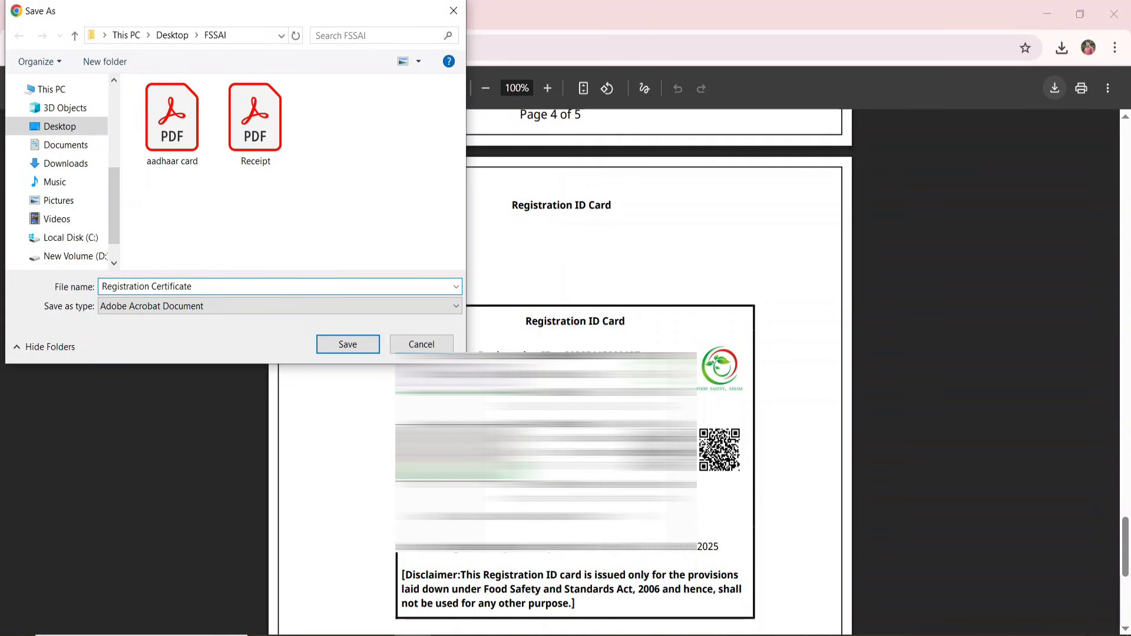